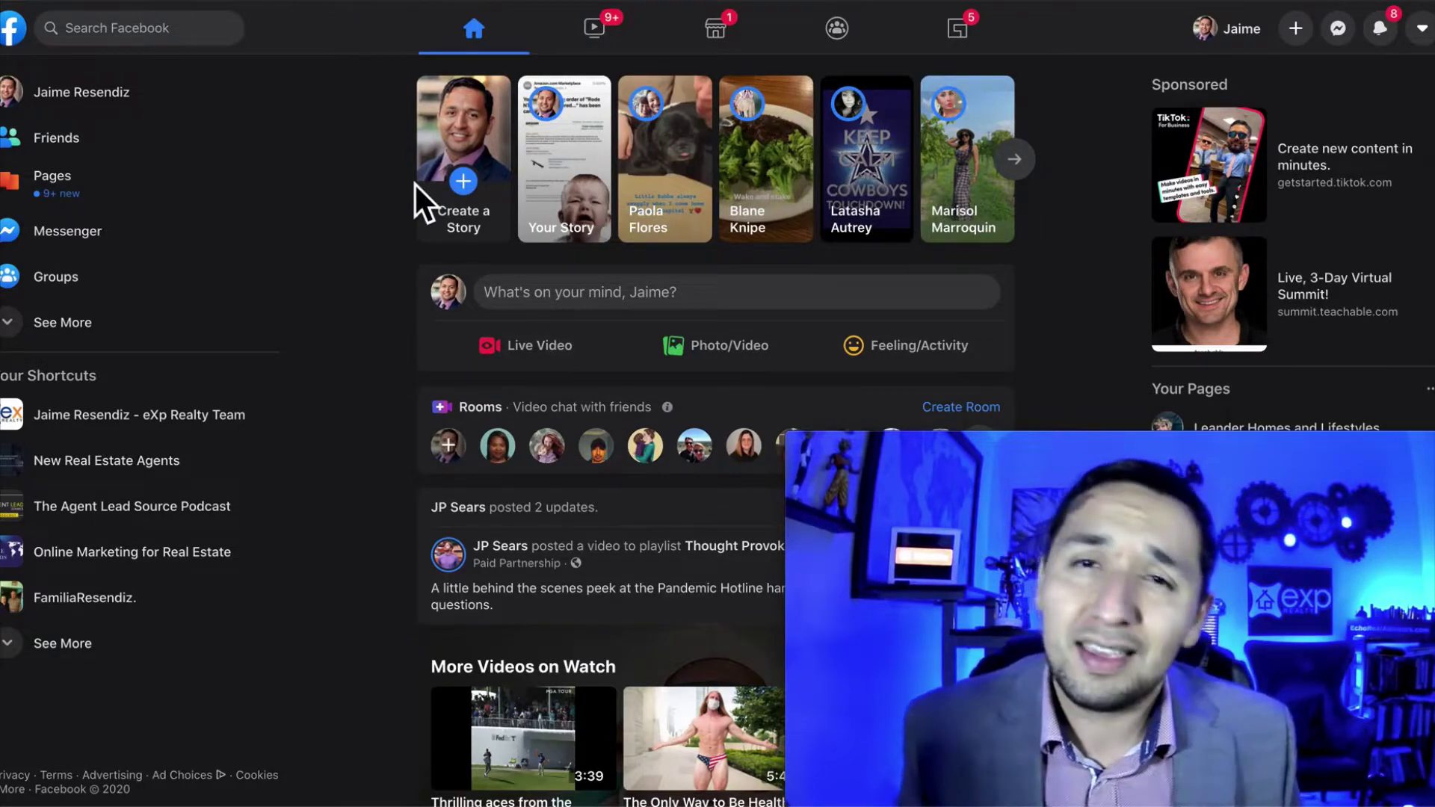
Look through the Create and account menus without choosing anything, then scroll the ad editor.
click(1297, 36)
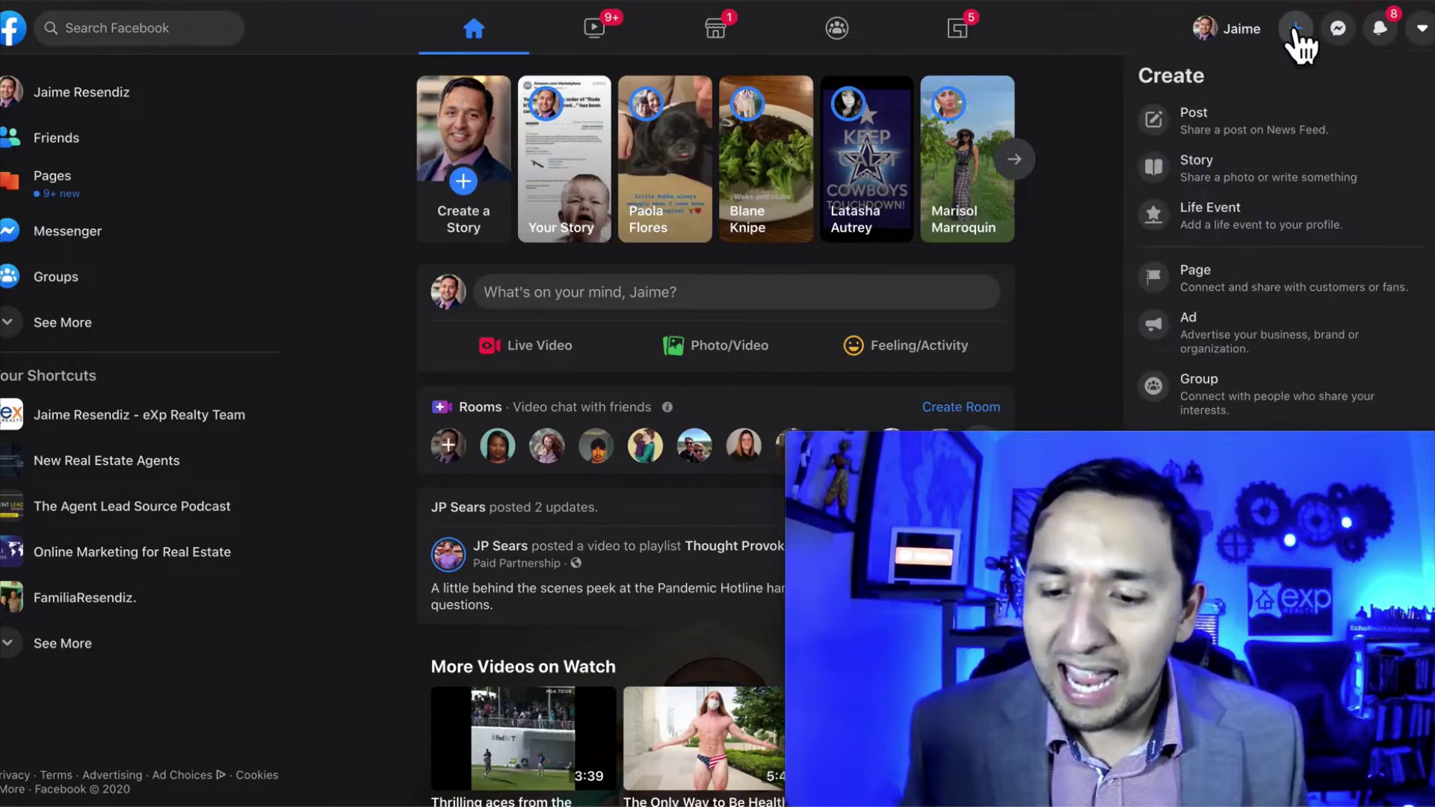
click(1192, 337)
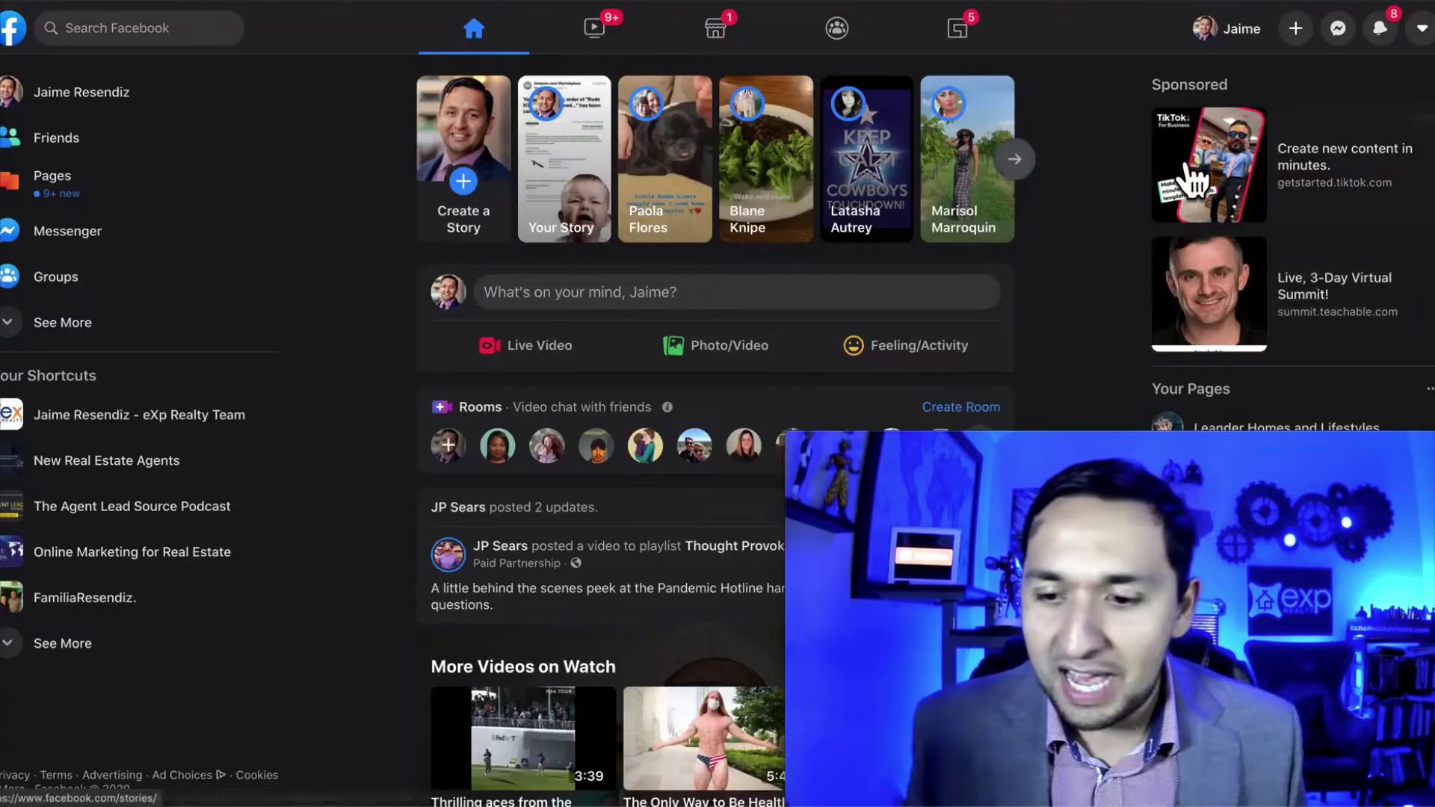
click(1422, 30)
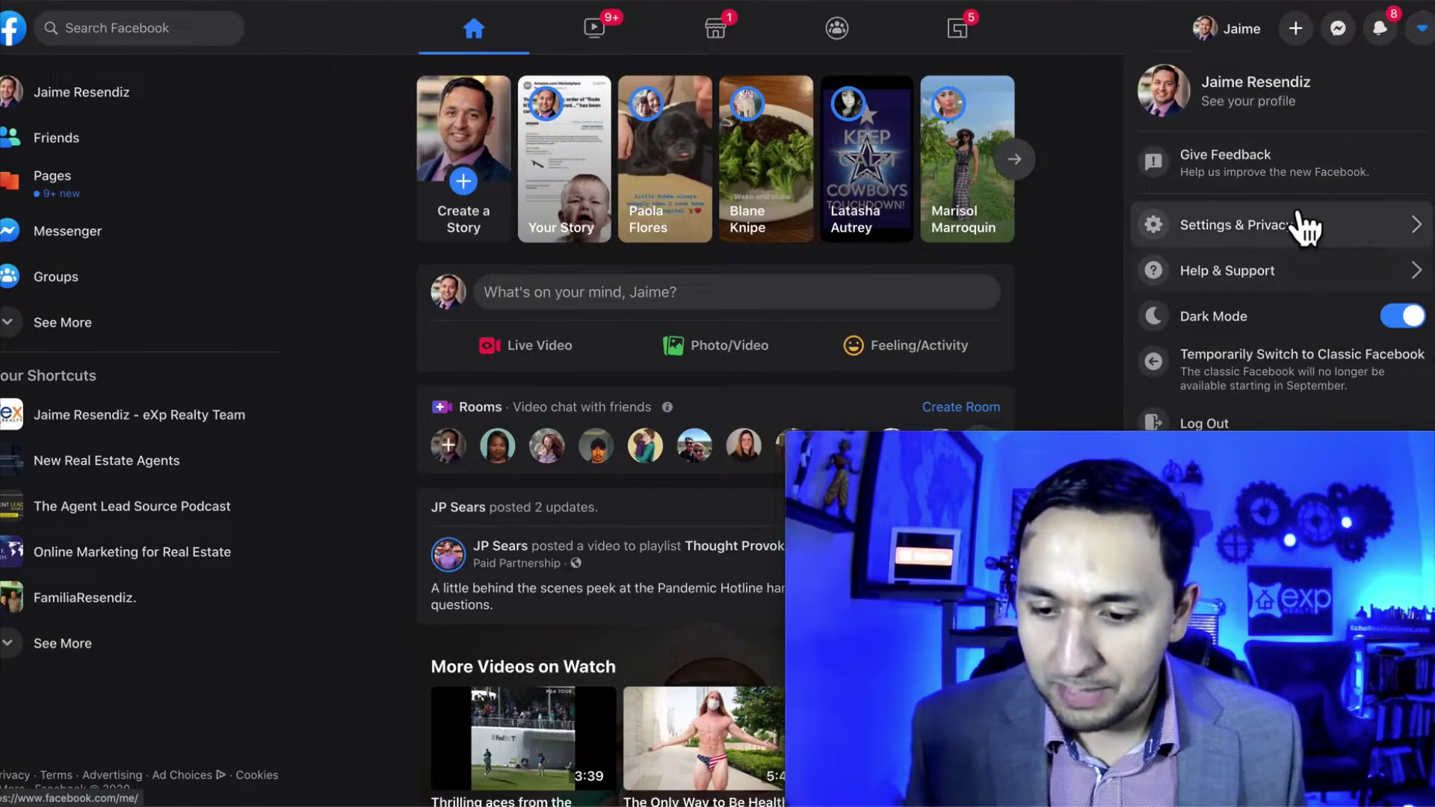
click(1115, 33)
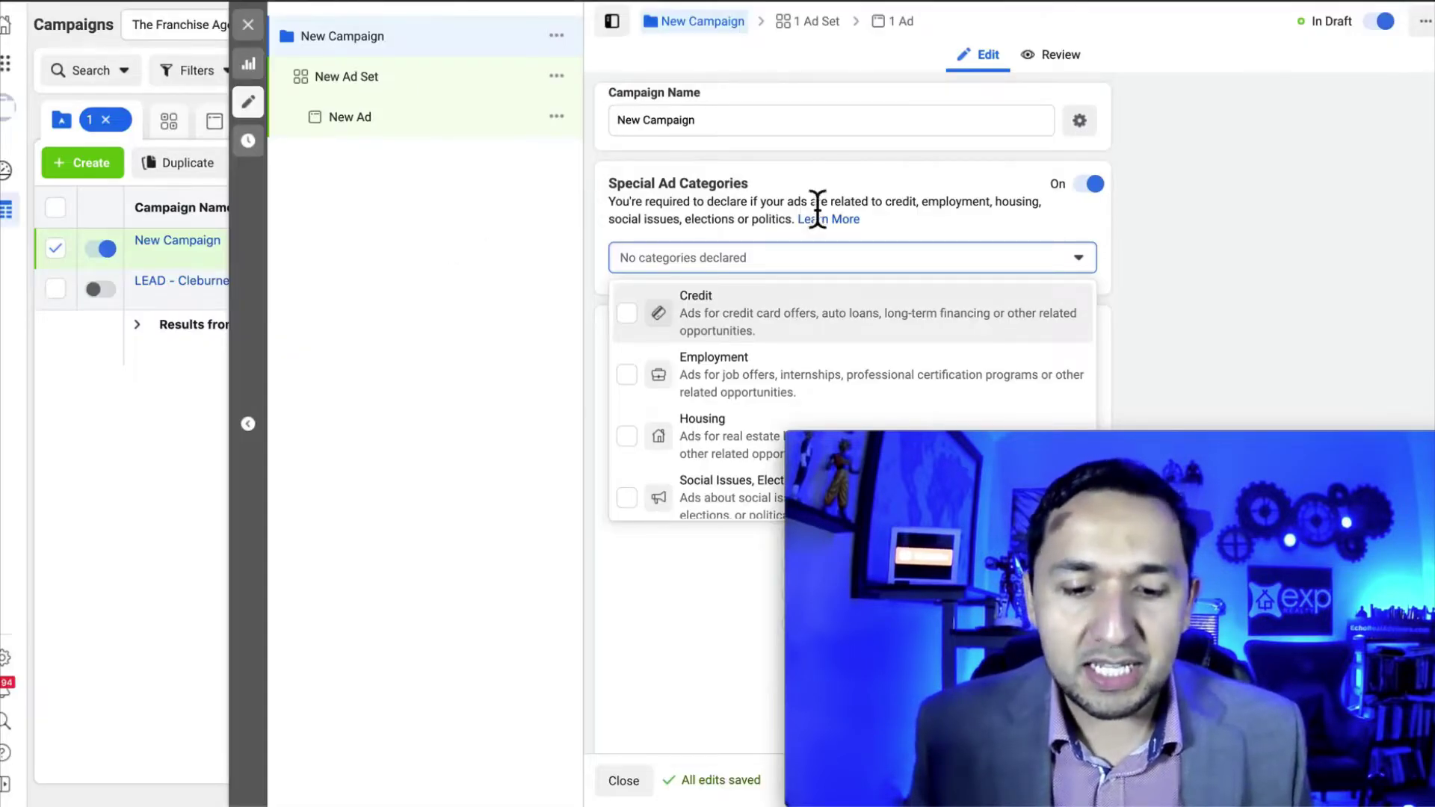
scroll(818, 210, down, 3)
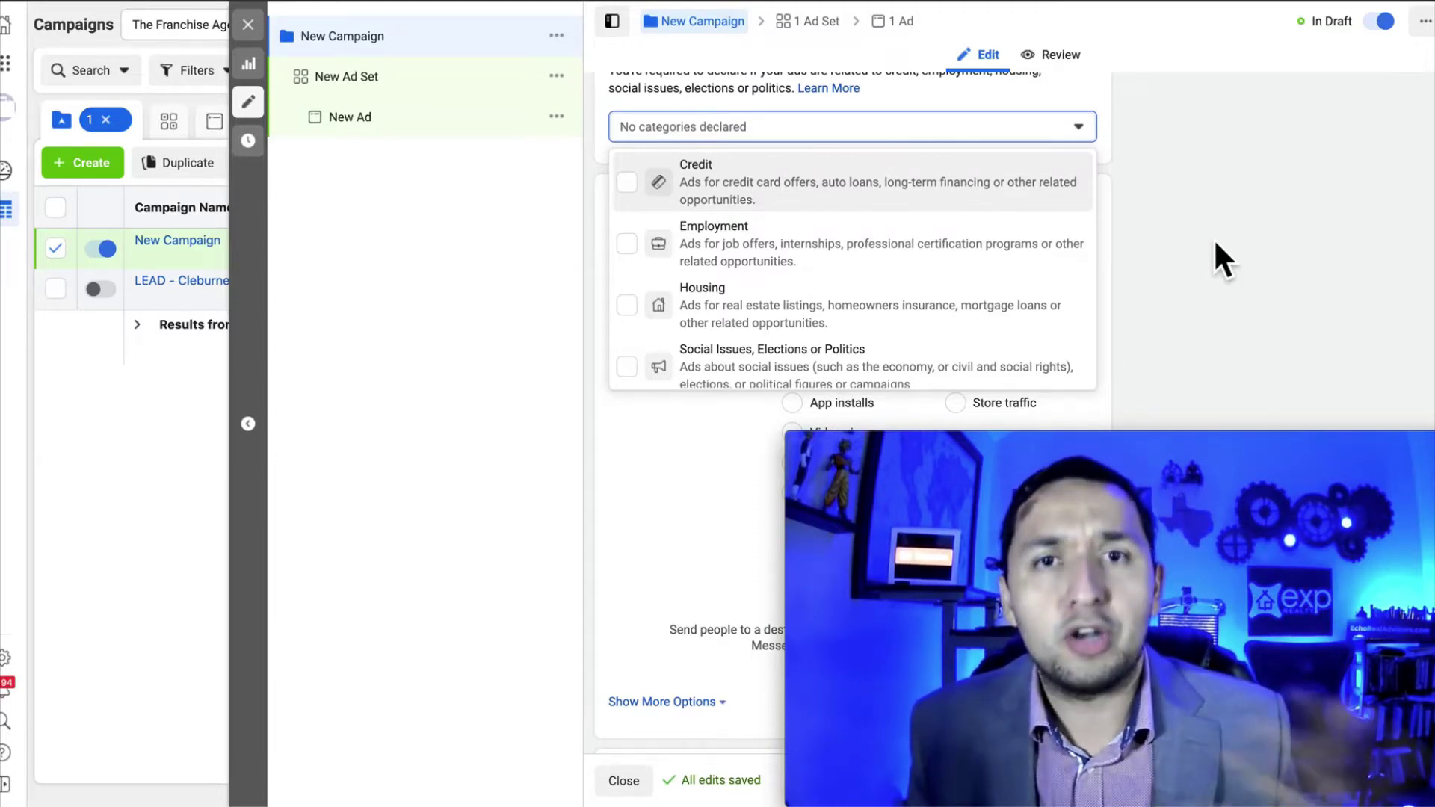
scroll(1042, 151, up, 1)
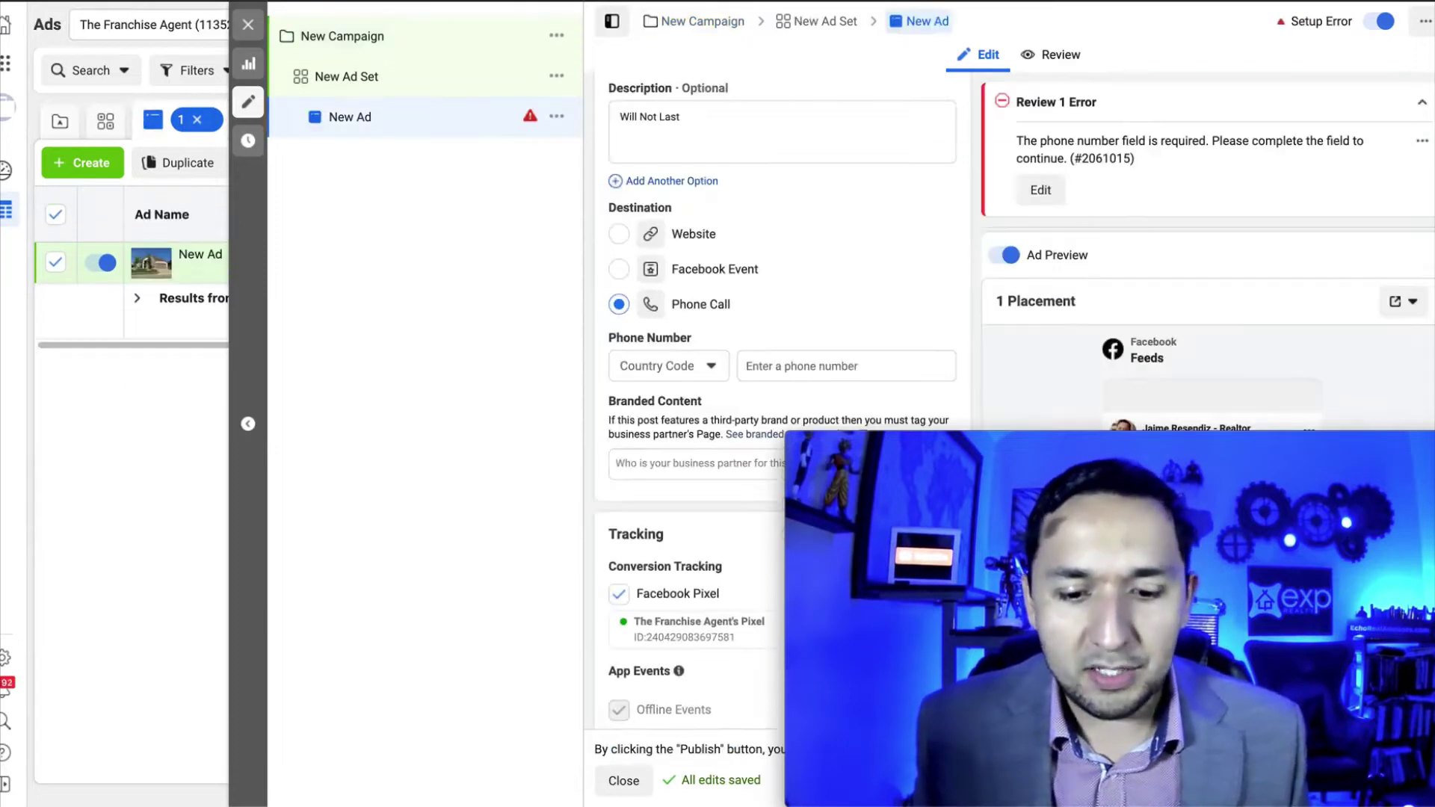
scroll(912, 86, down, 1)
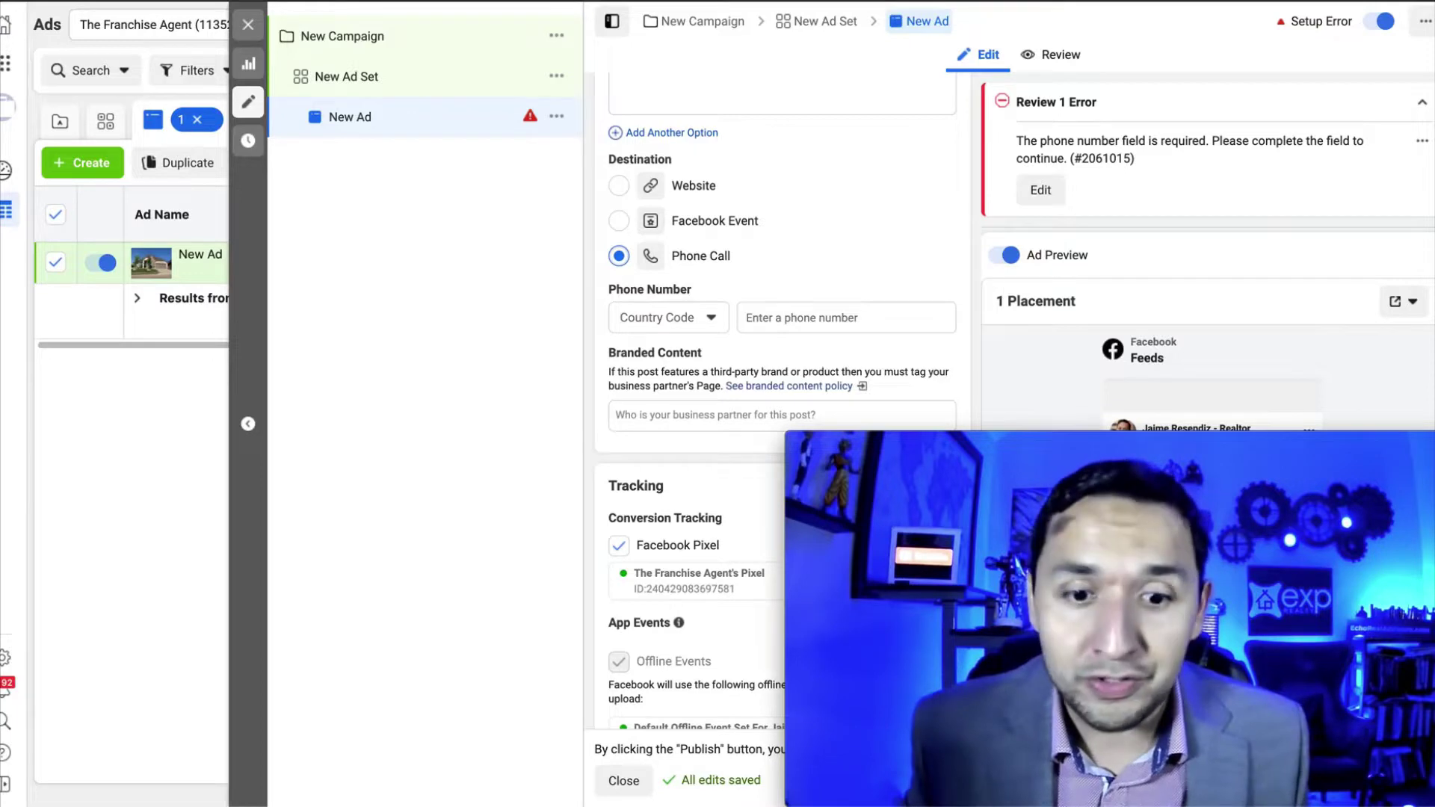
click(347, 77)
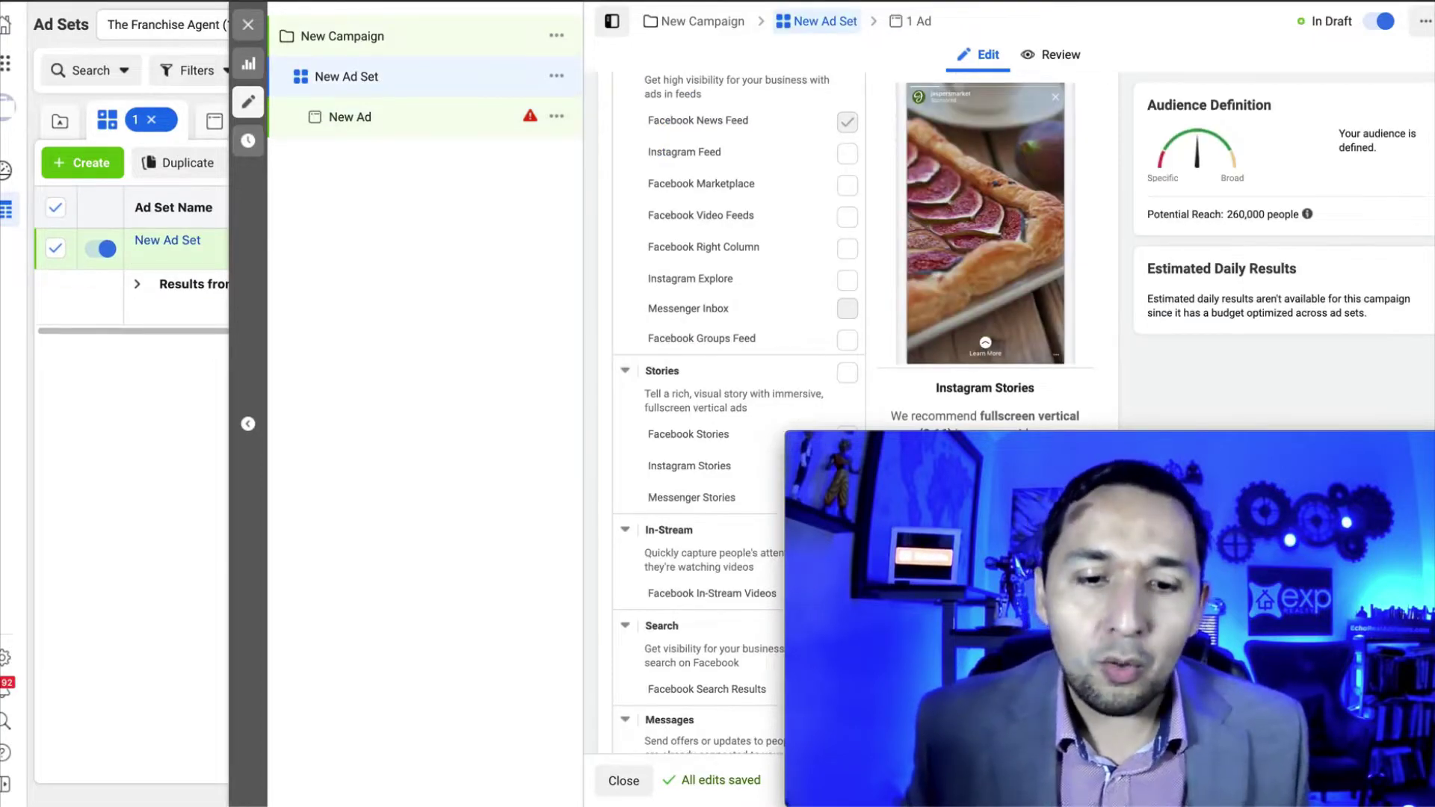
scroll(823, 136, up, 1)
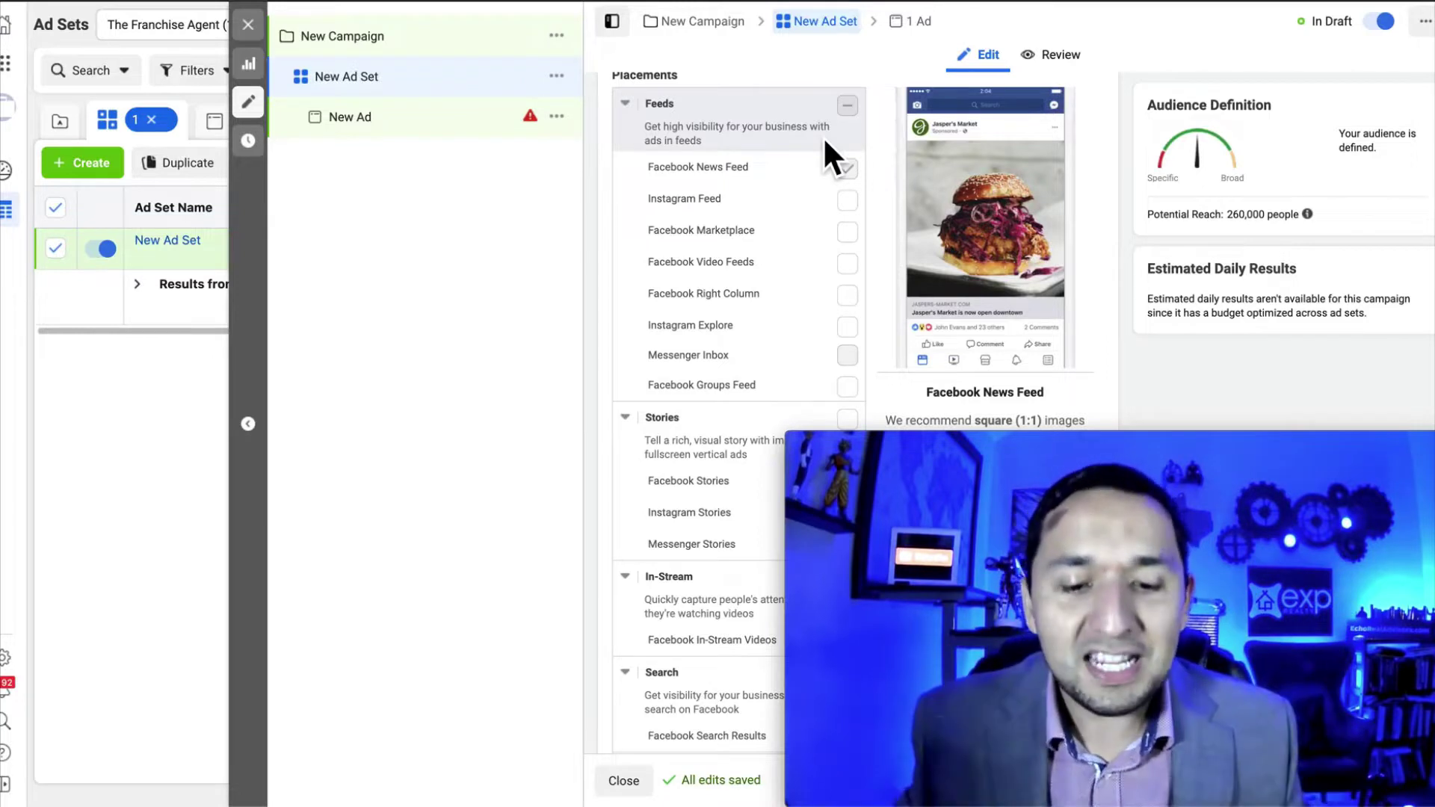
scroll(823, 136, down, 1)
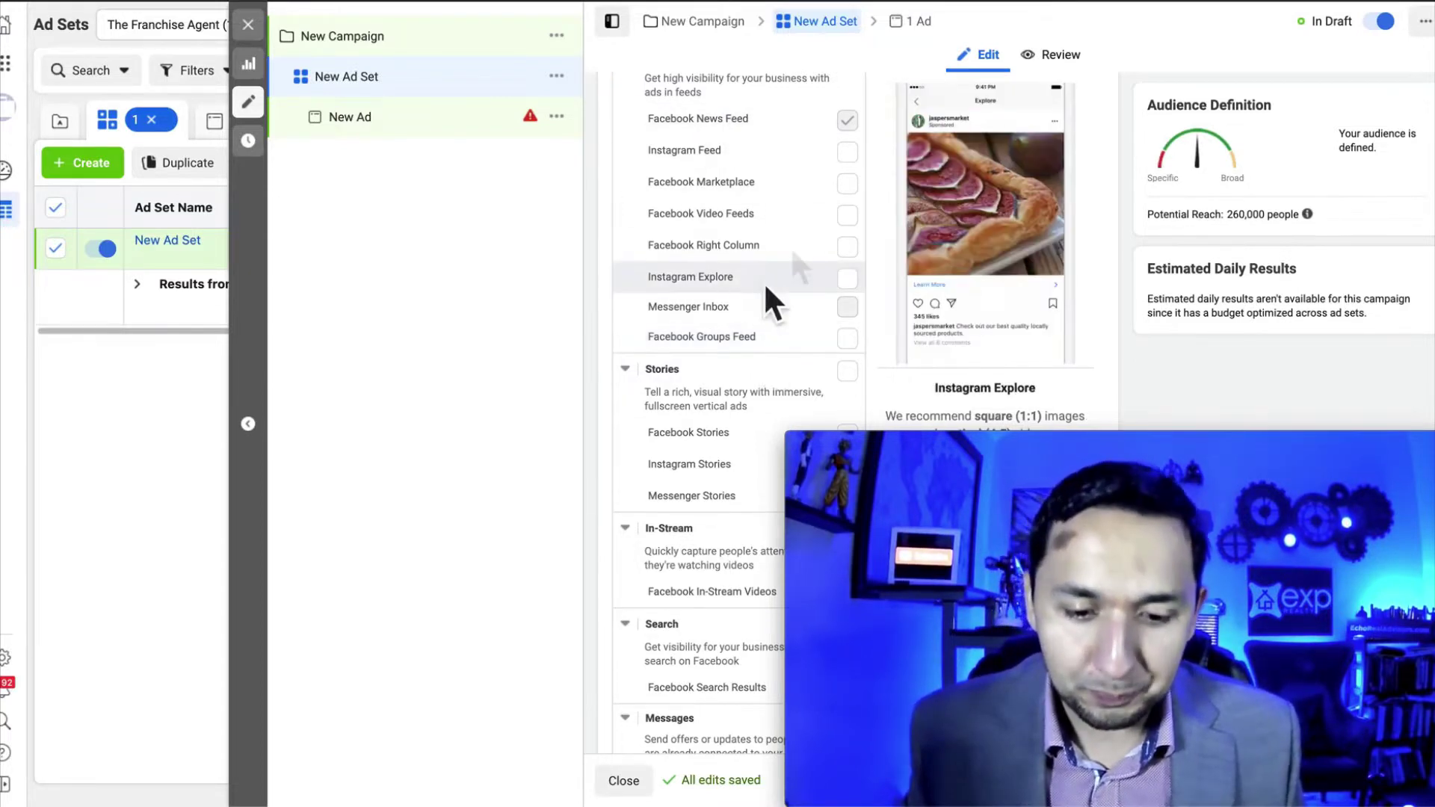
scroll(755, 150, down, 1)
scroll(752, 127, up, 1)
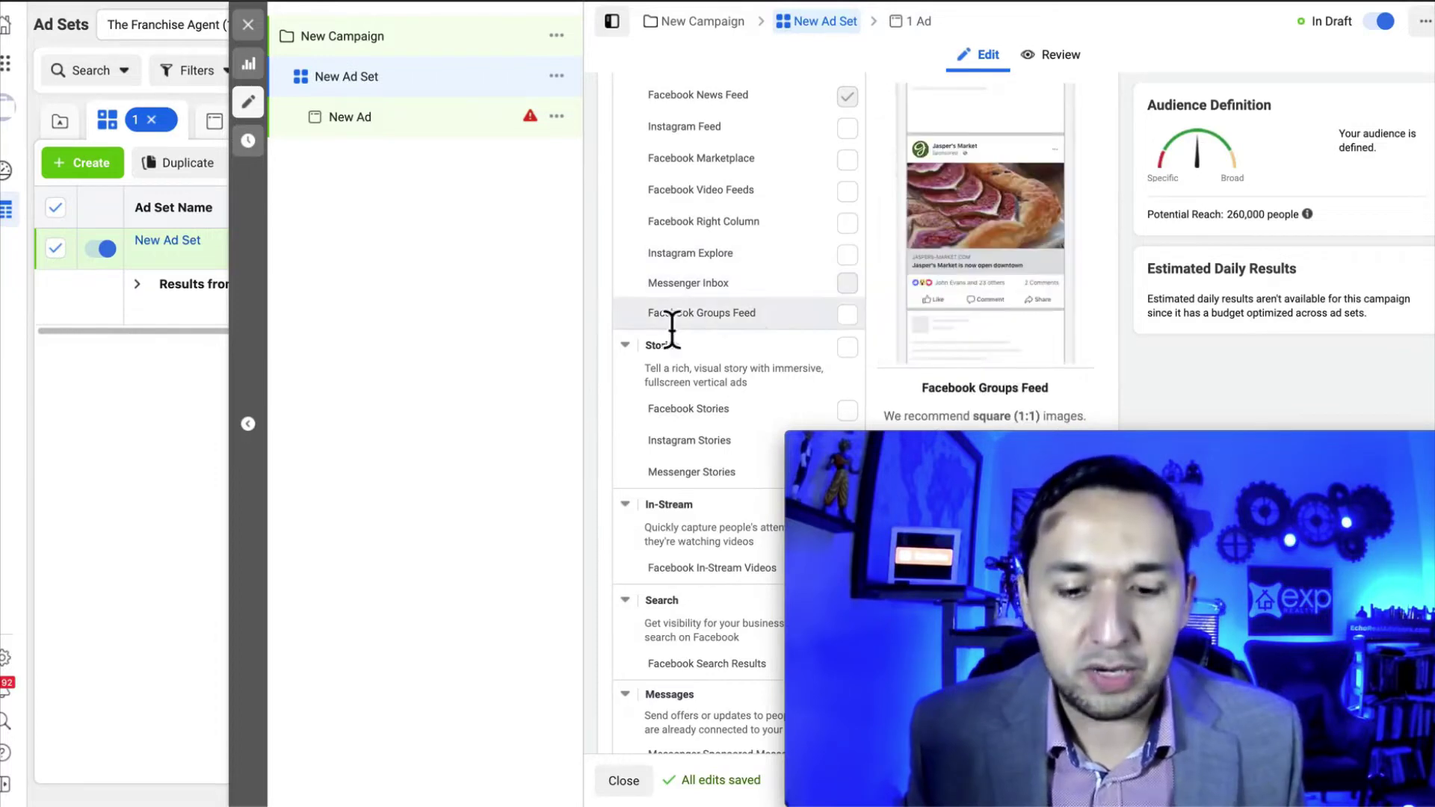
scroll(785, 332, up, 1)
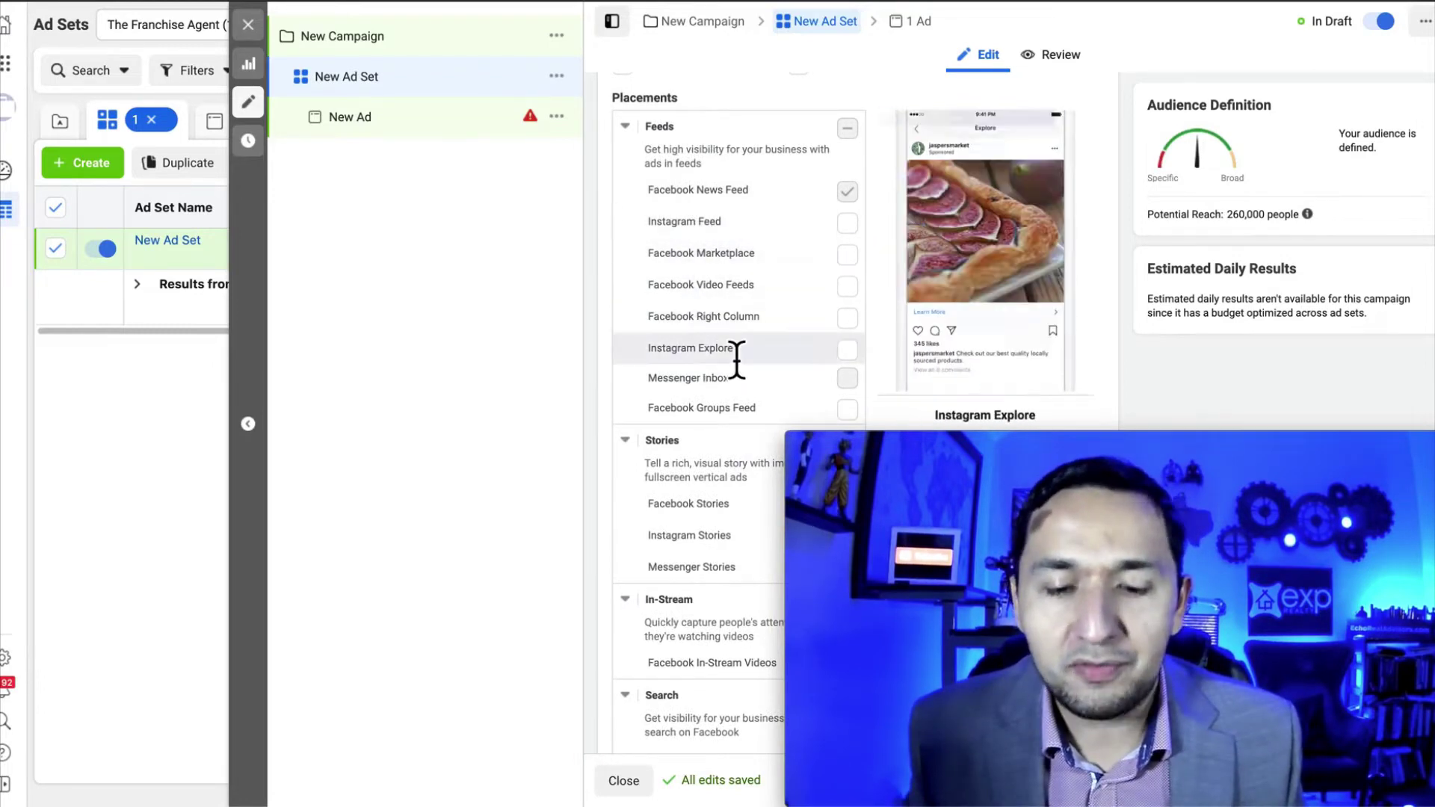
scroll(736, 365, down, 2)
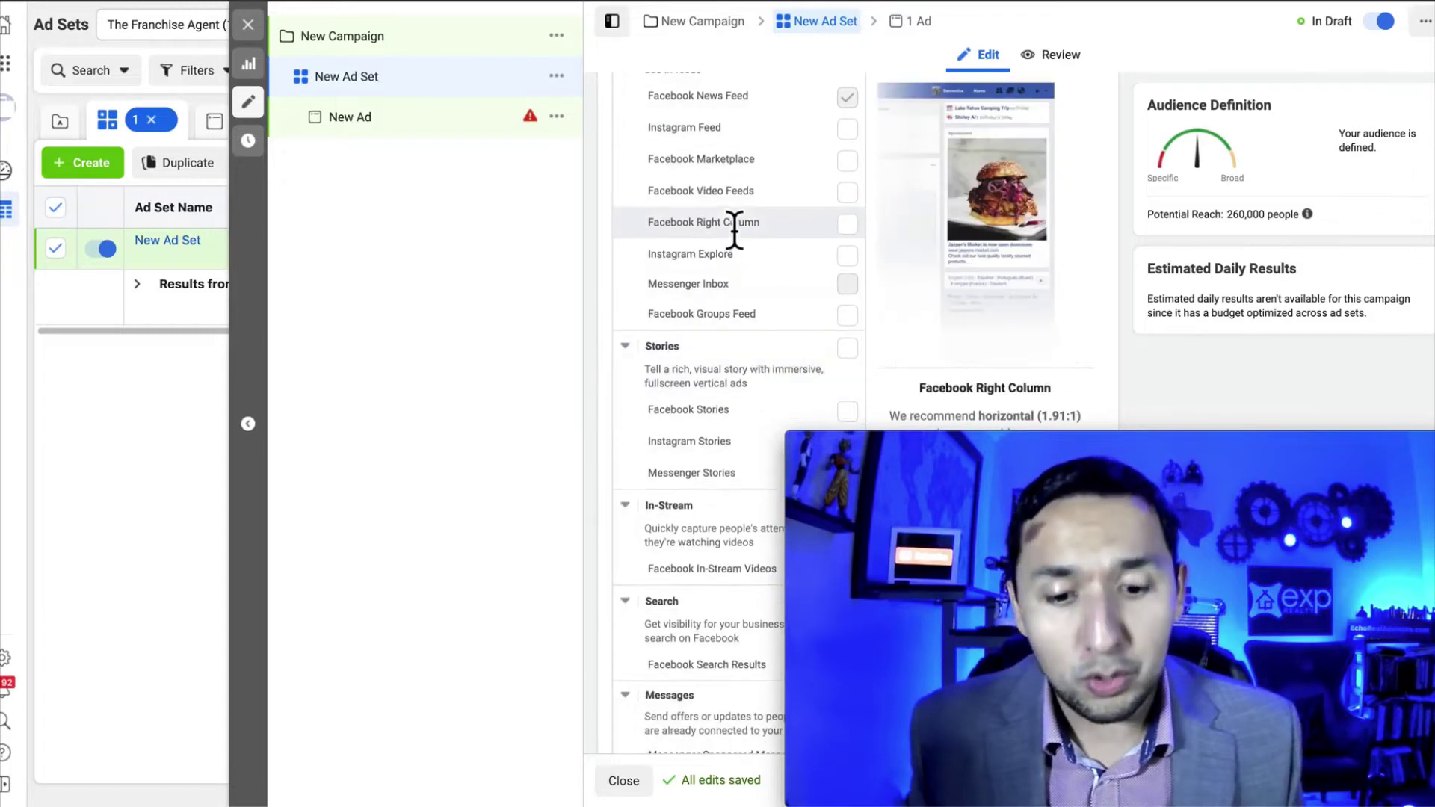
scroll(734, 231, up, 1)
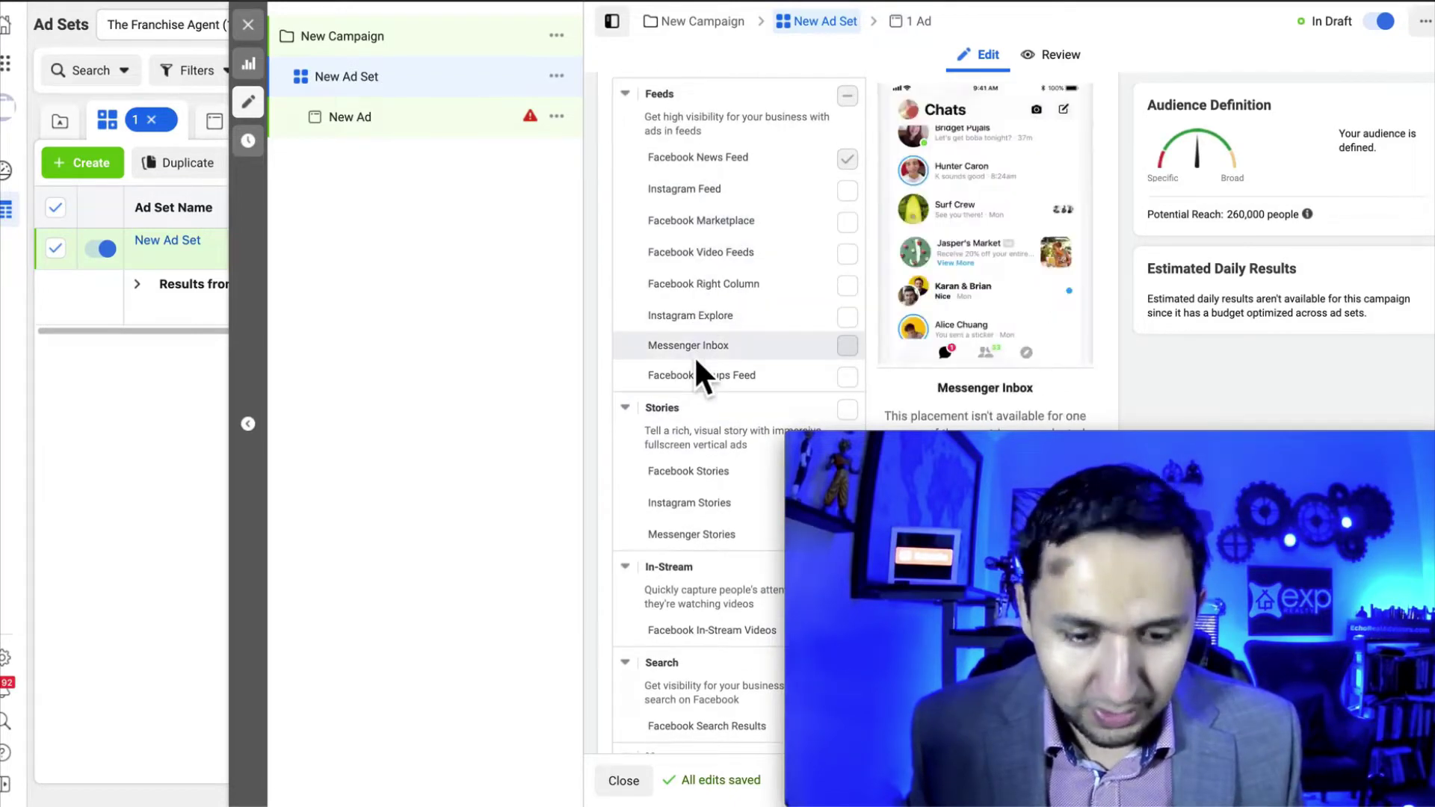
scroll(694, 356, down, 4)
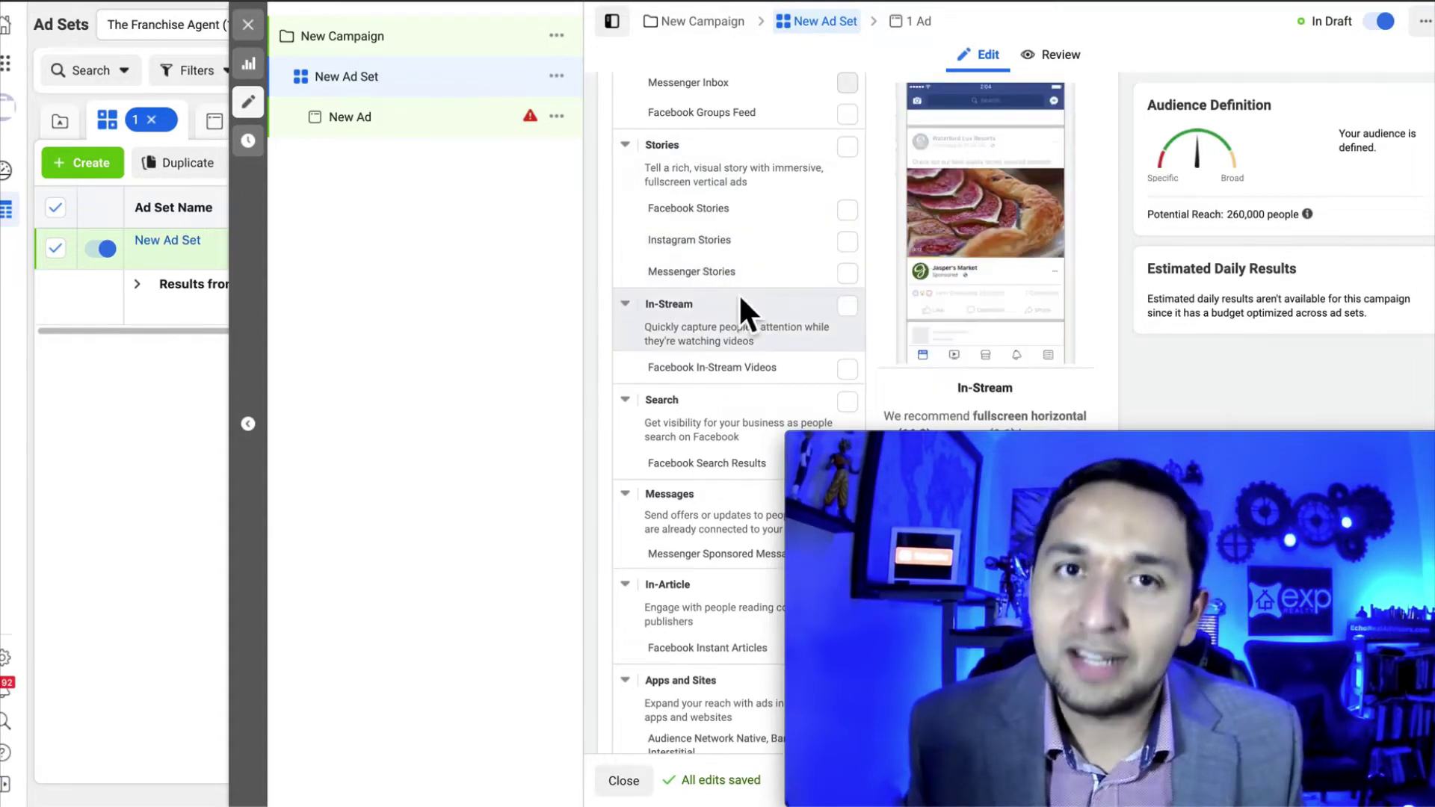
scroll(740, 310, down, 2)
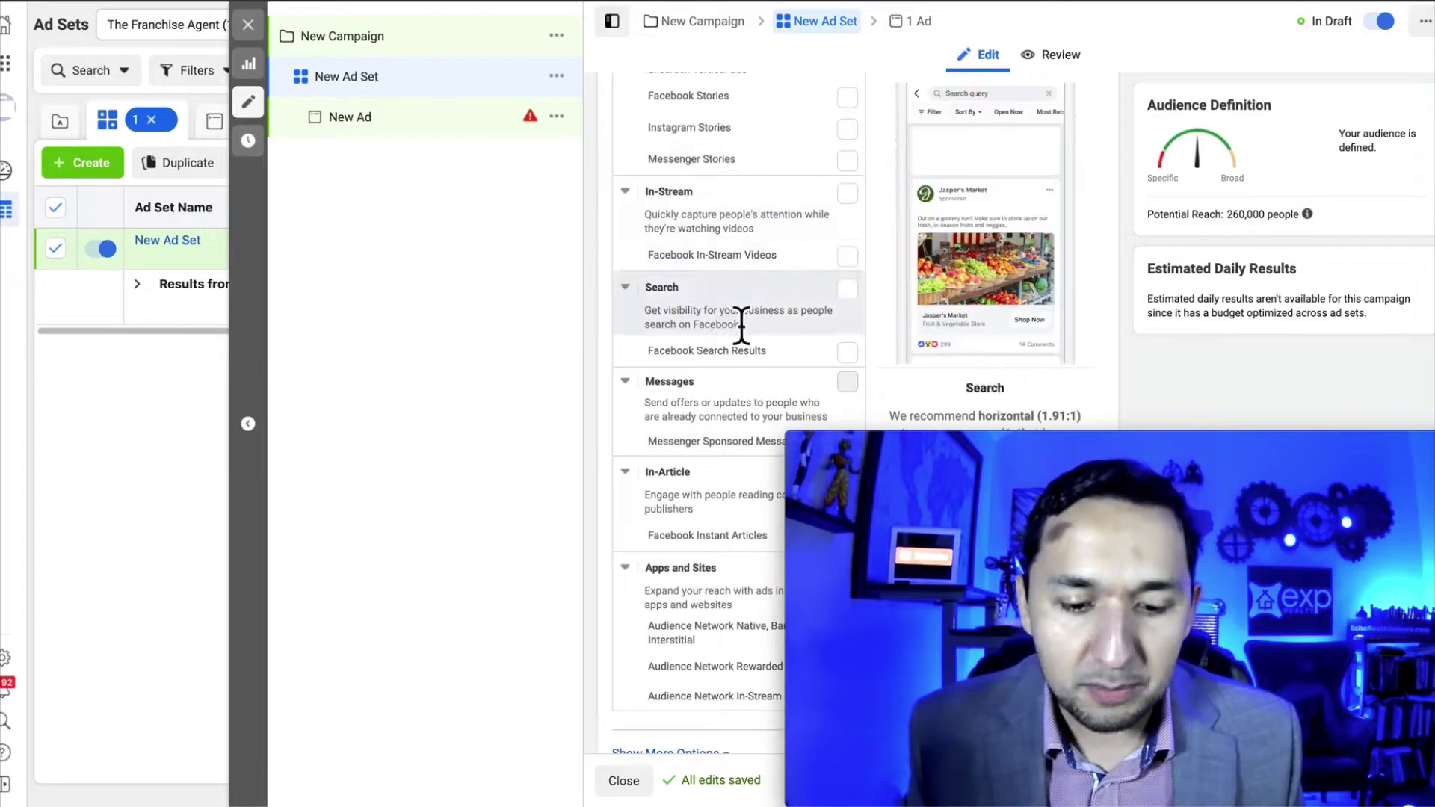
scroll(740, 317, down, 2)
scroll(673, 258, down, 2)
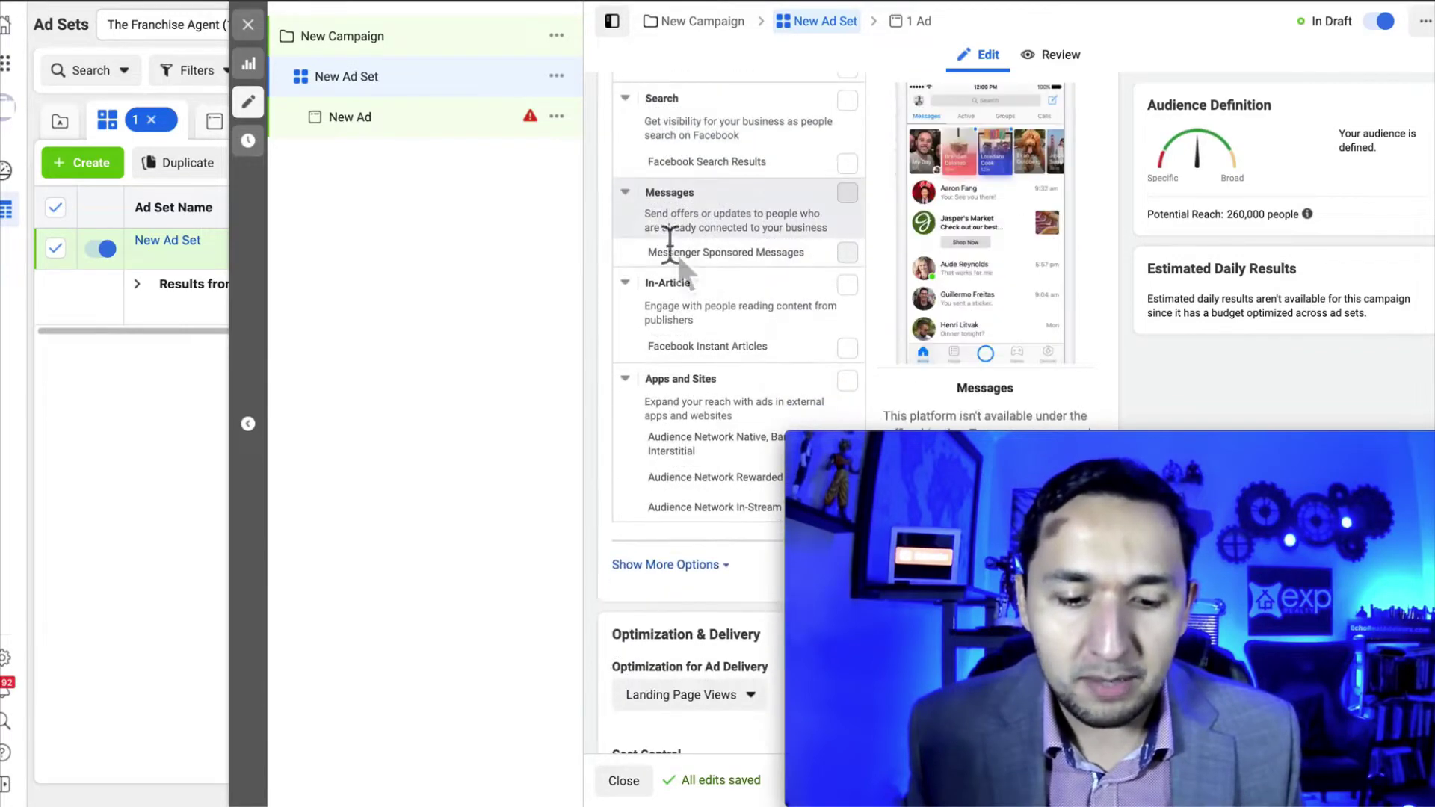
scroll(698, 381, up, 3)
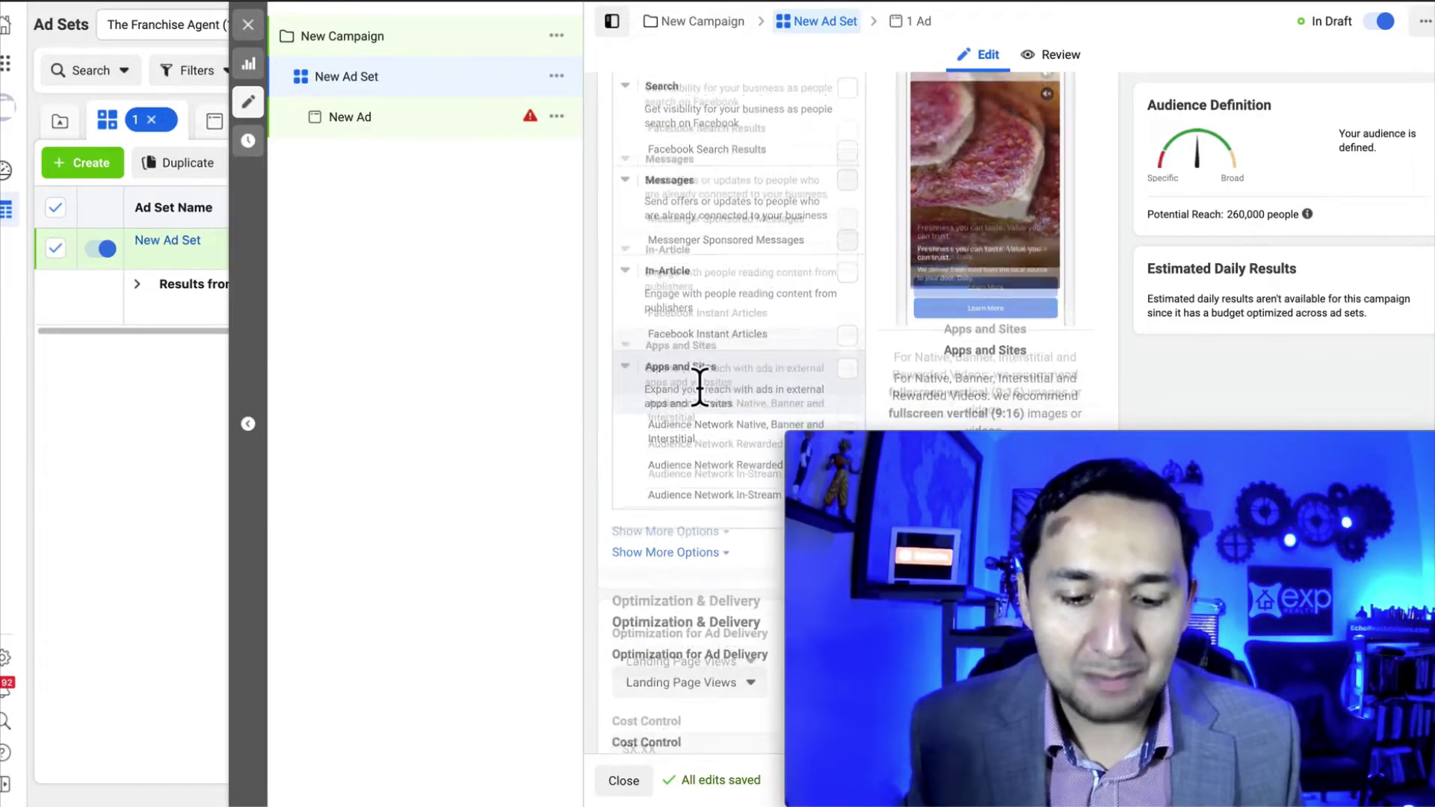
scroll(698, 382, up, 5)
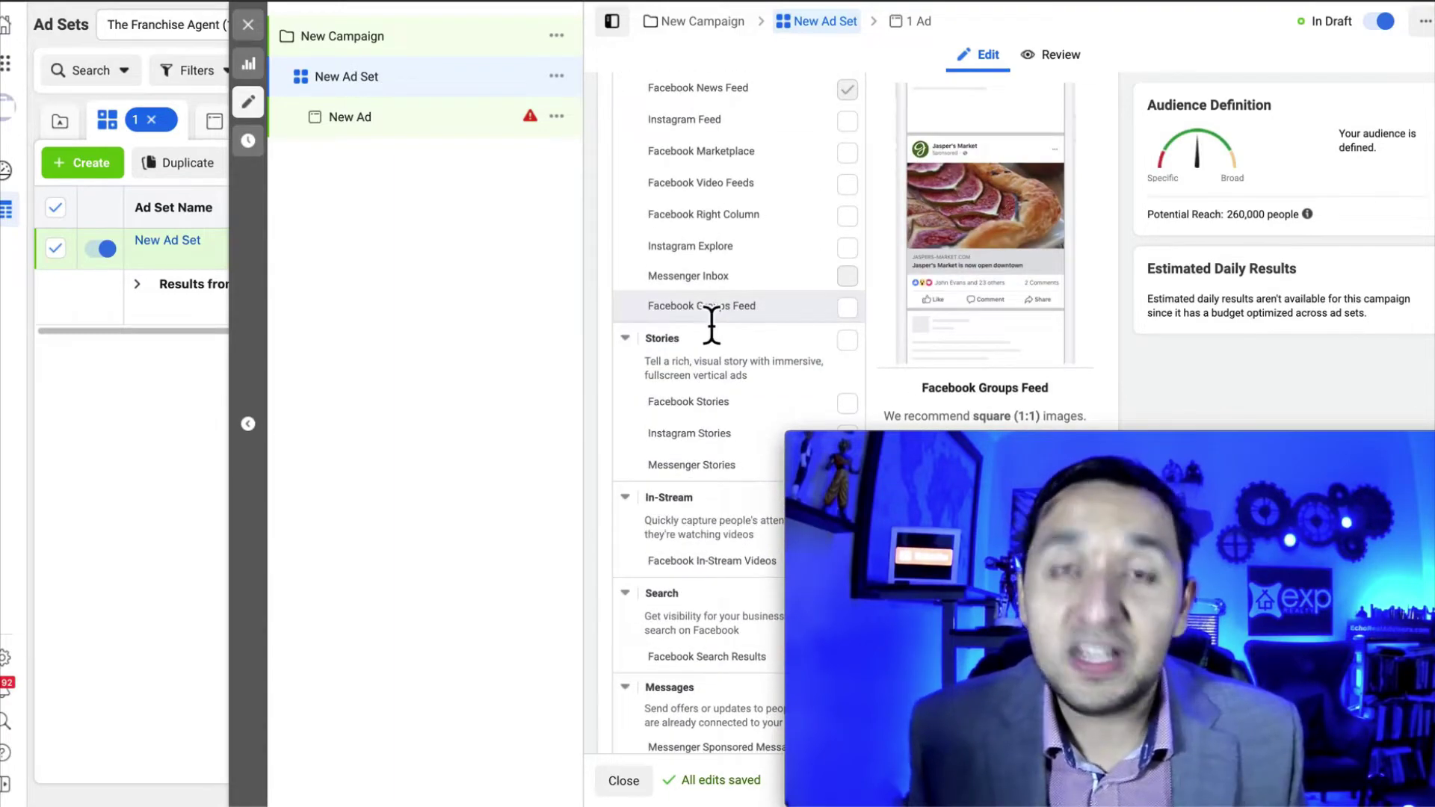
scroll(711, 325, up, 5)
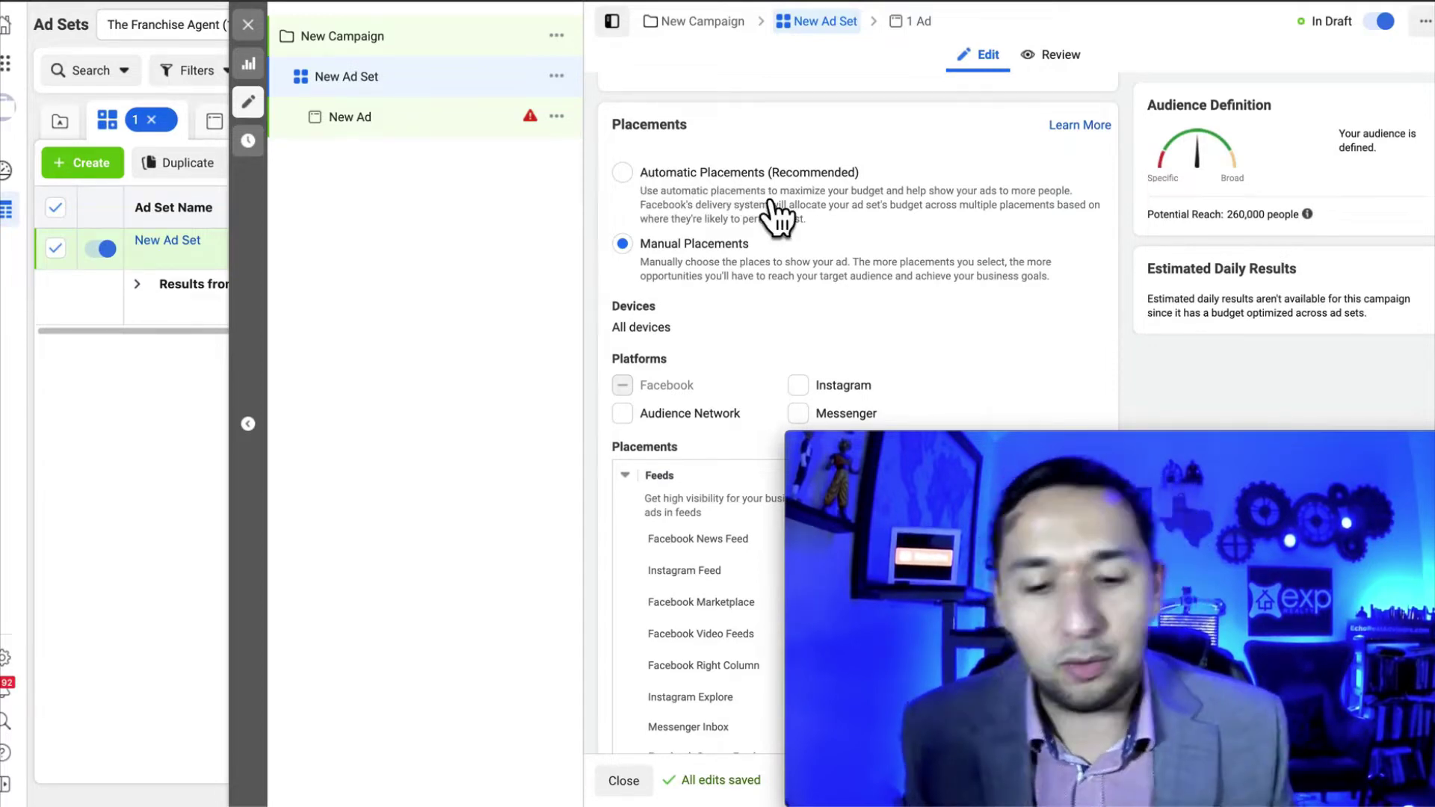
scroll(779, 217, down, 3)
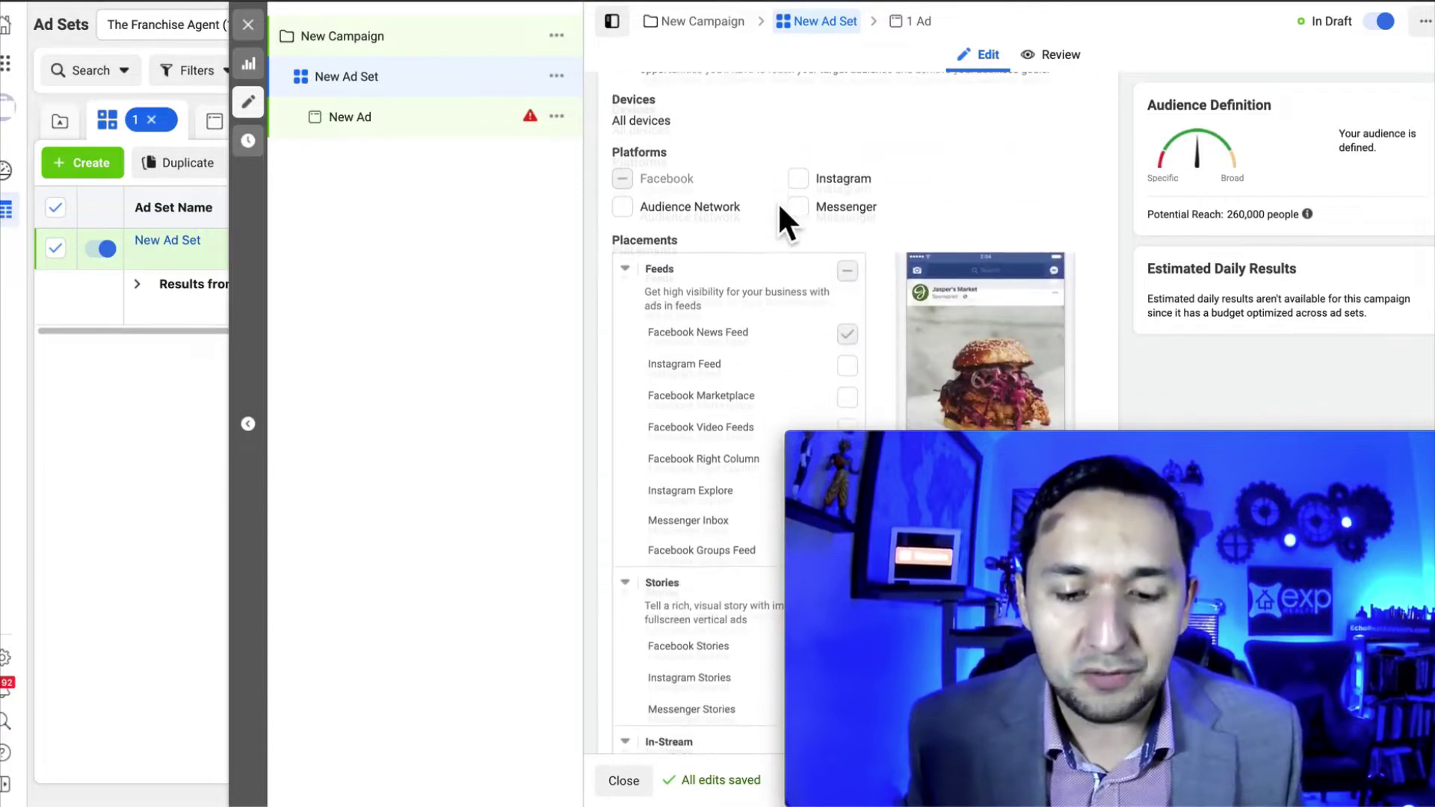
scroll(778, 201, down, 1)
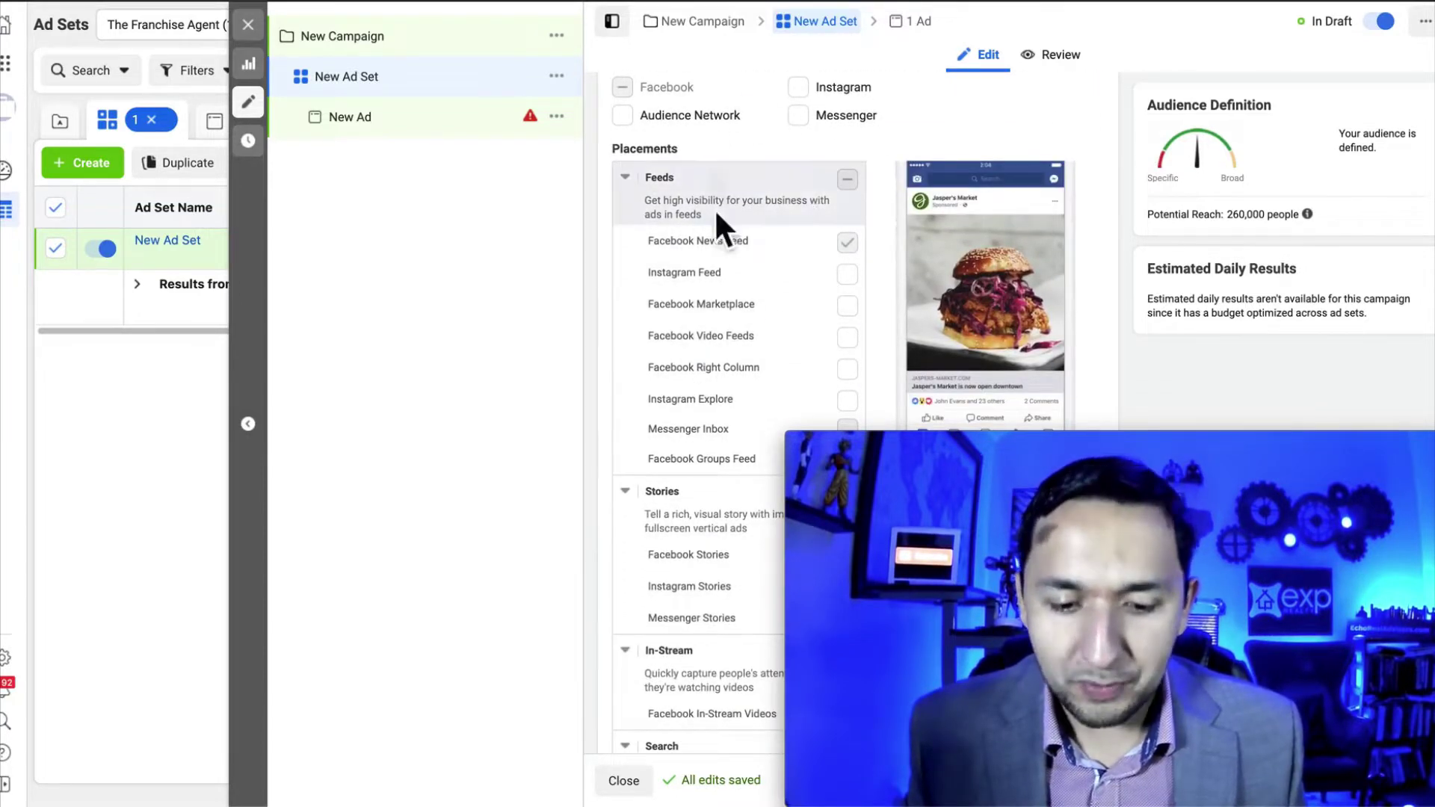
scroll(707, 452, down, 2)
scroll(711, 443, up, 1)
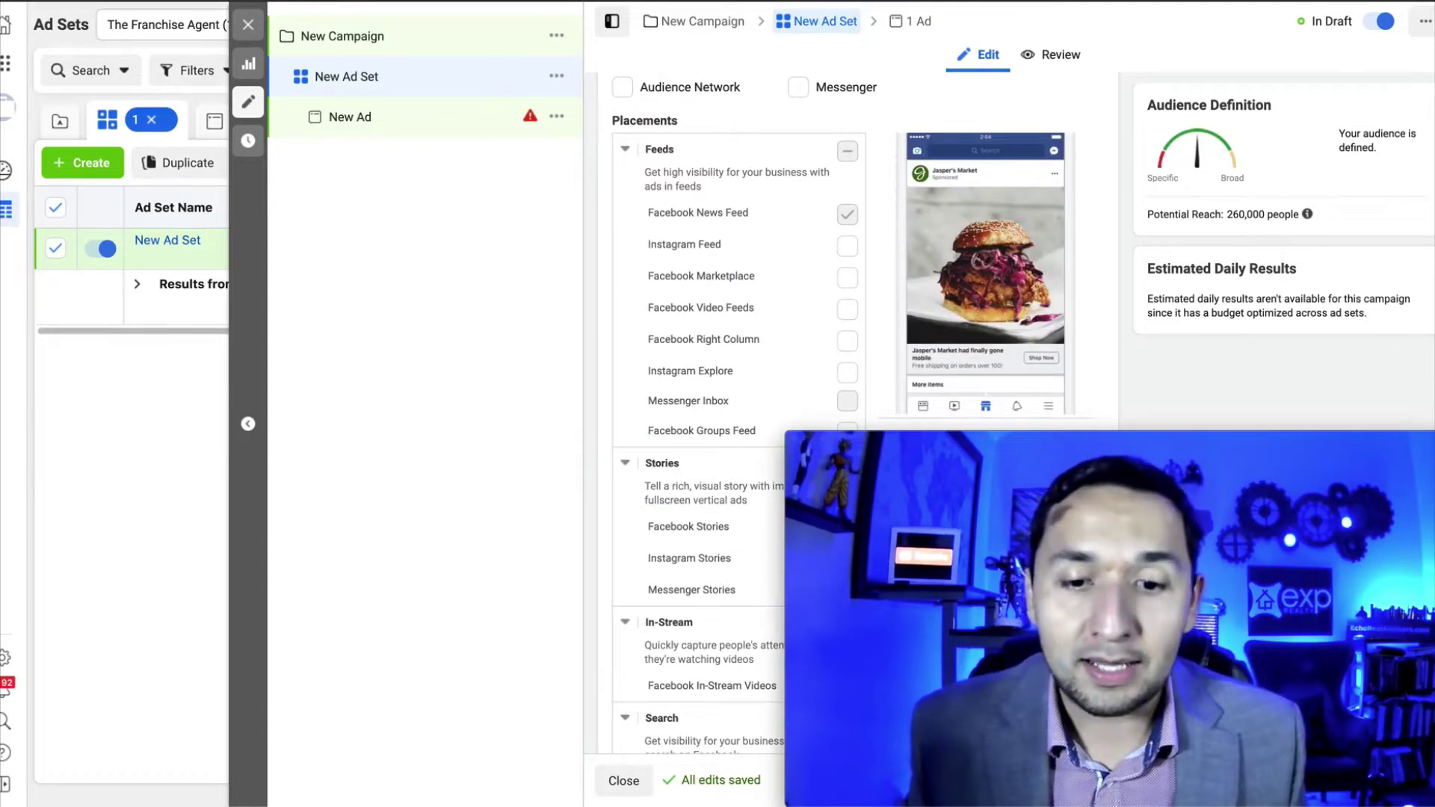
Open the ad's editing form and add alternative primary text options.
click(350, 117)
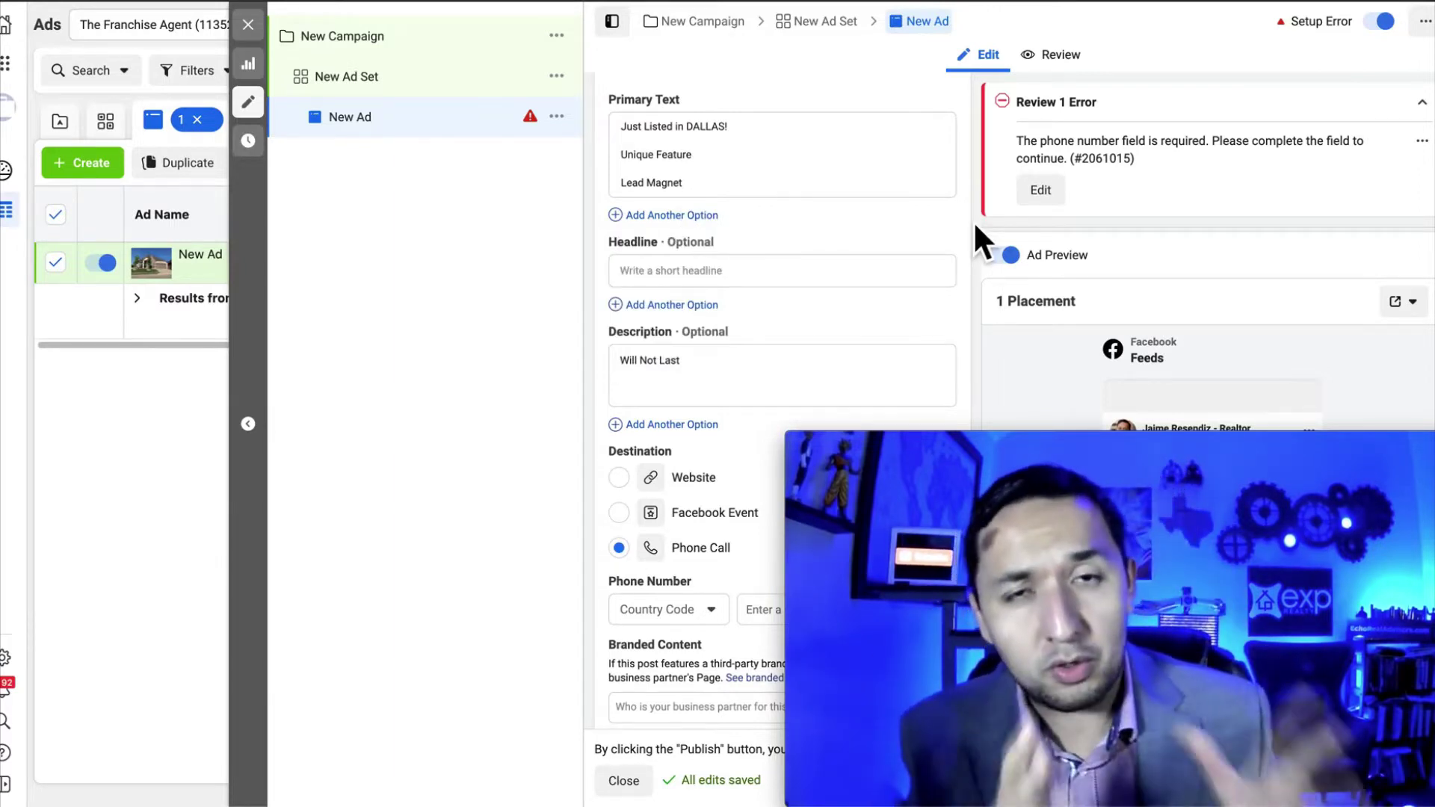
click(665, 218)
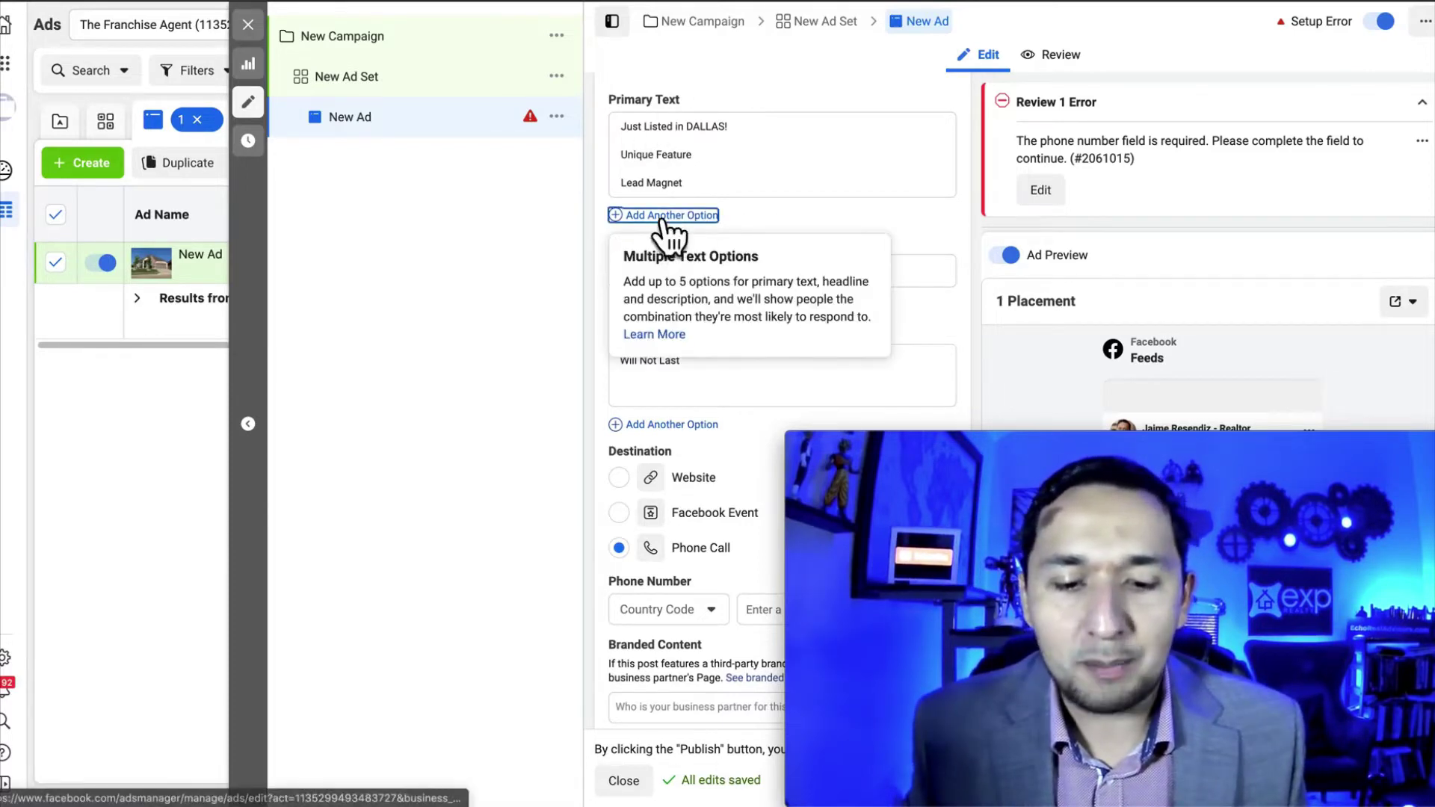
click(673, 233)
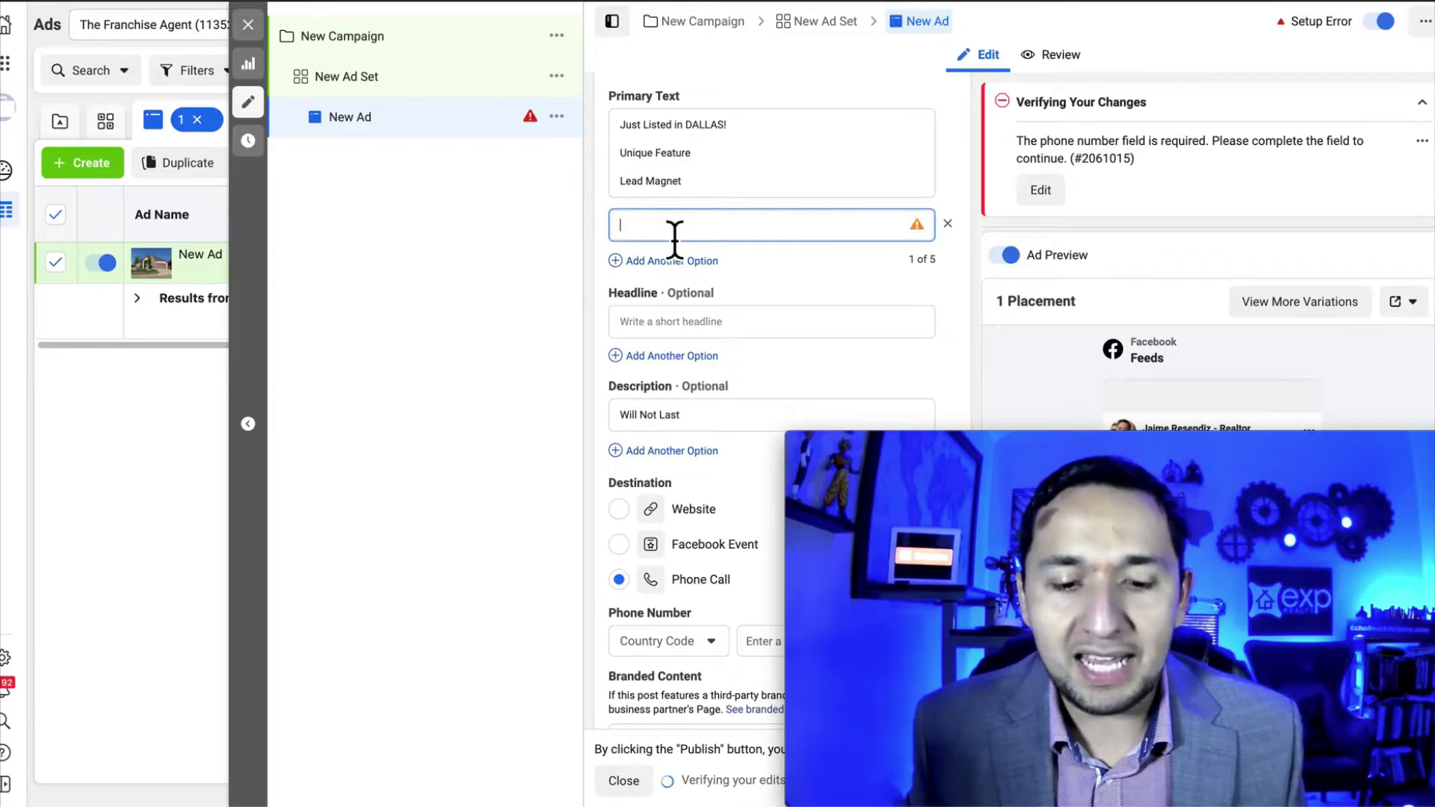
click(664, 262)
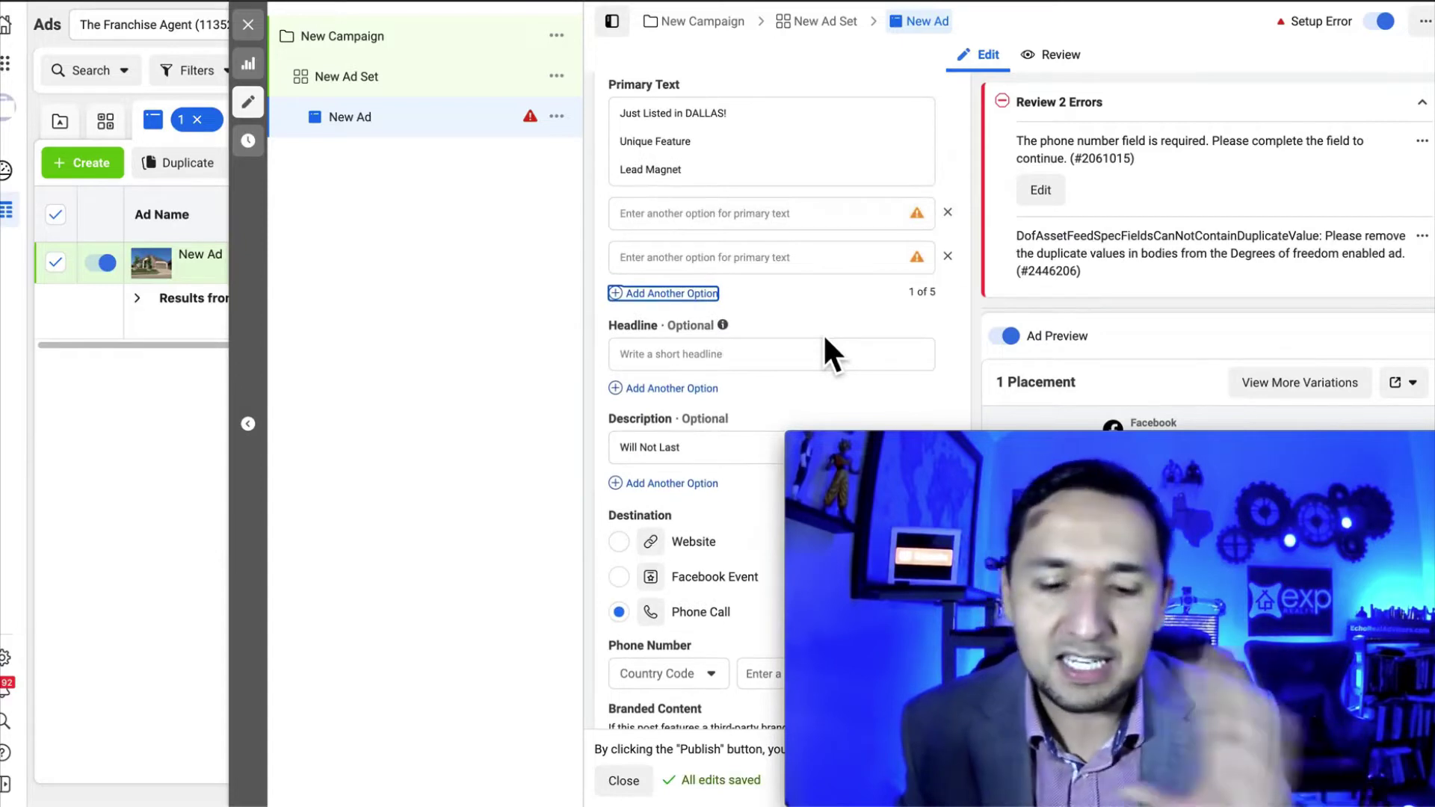
scroll(823, 333, down, 1)
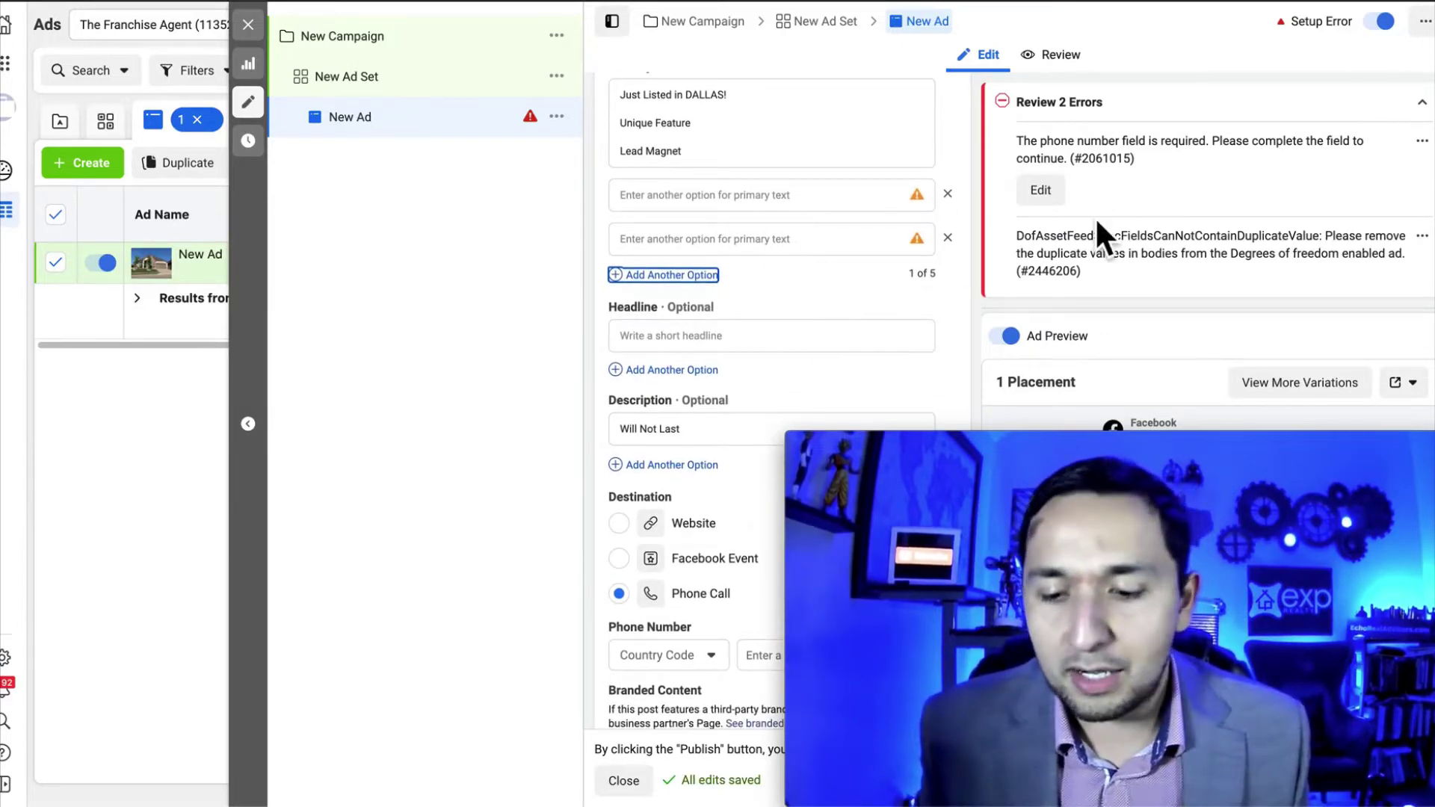
scroll(748, 225, down, 2)
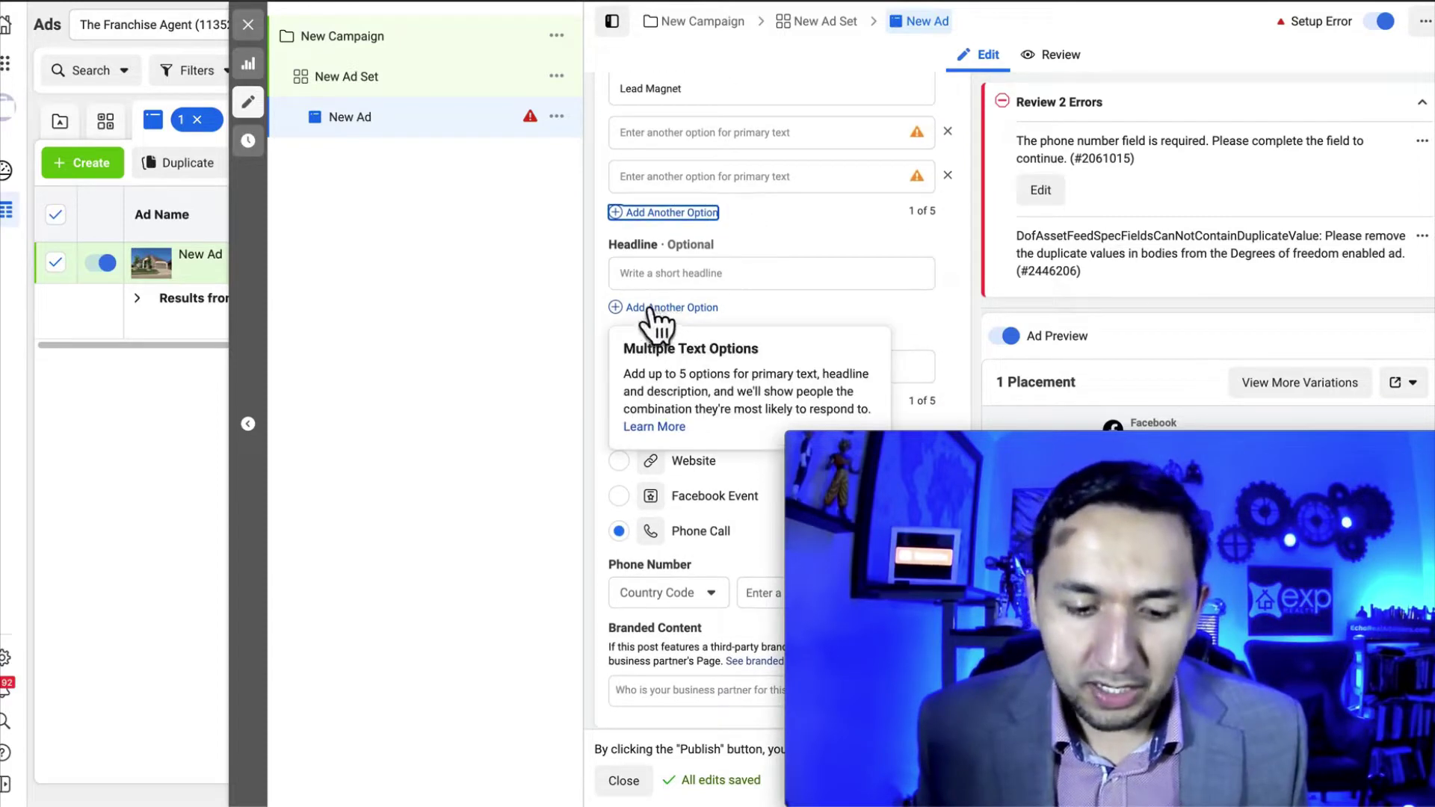
Add an extra alternative option for both the headline and the description.
click(637, 308)
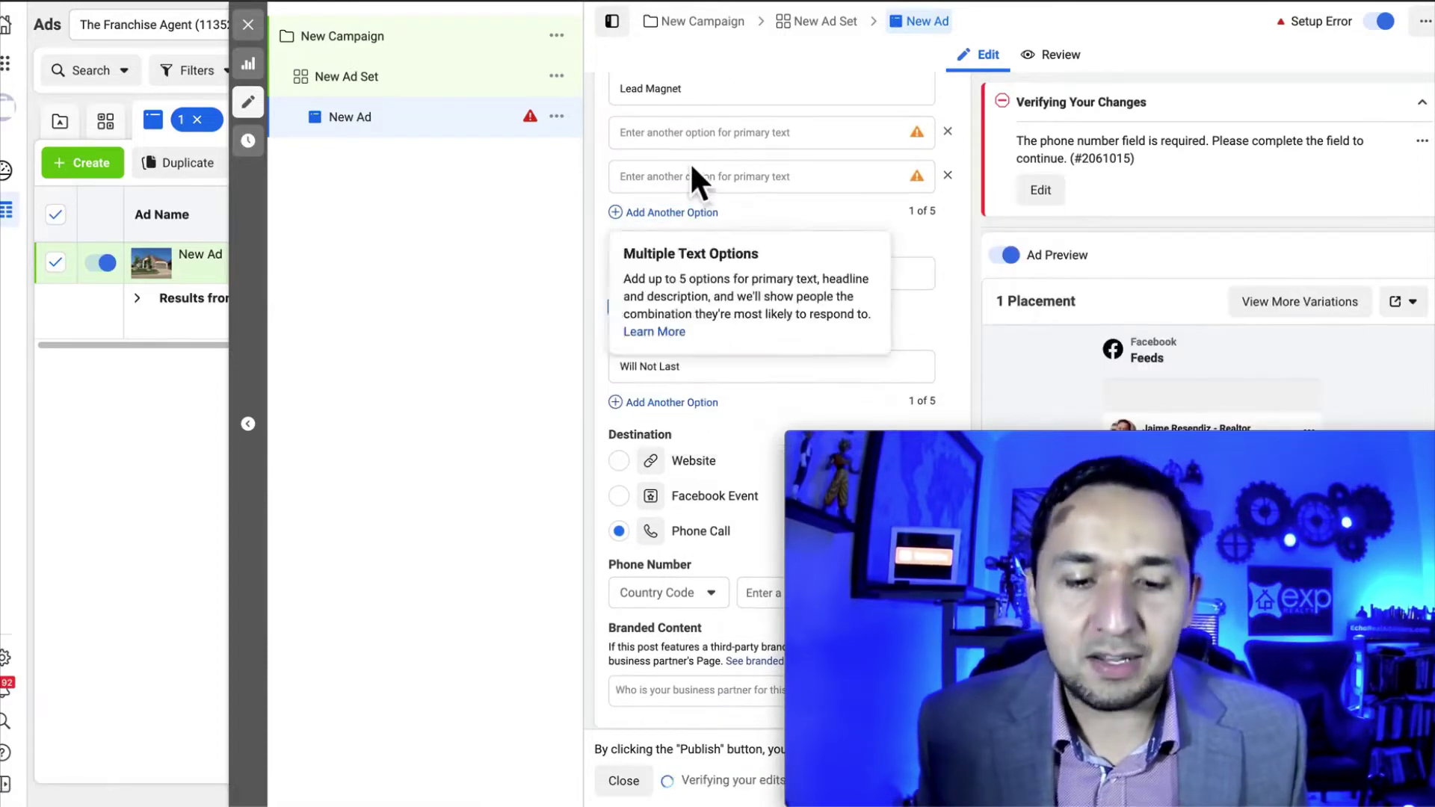
click(671, 402)
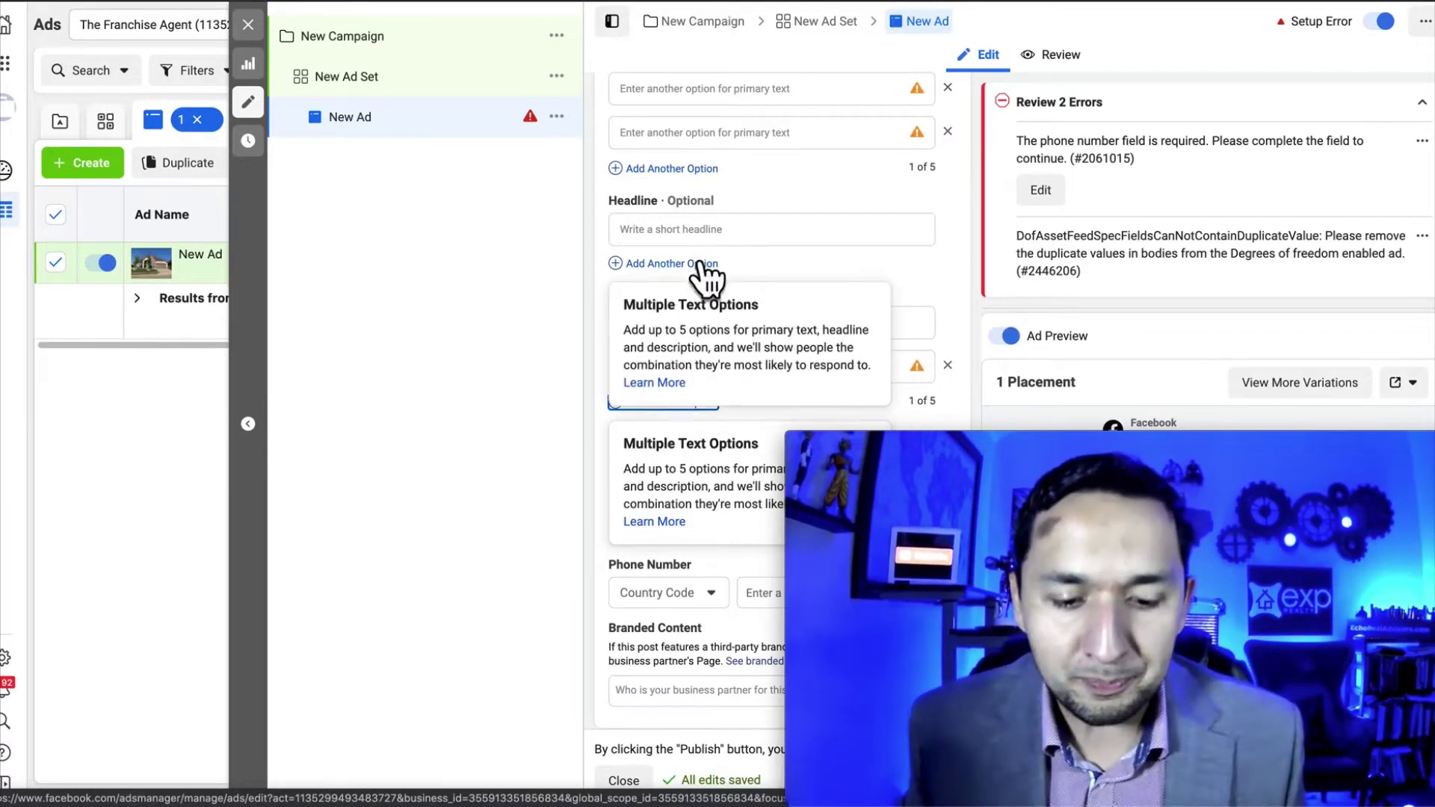
click(672, 263)
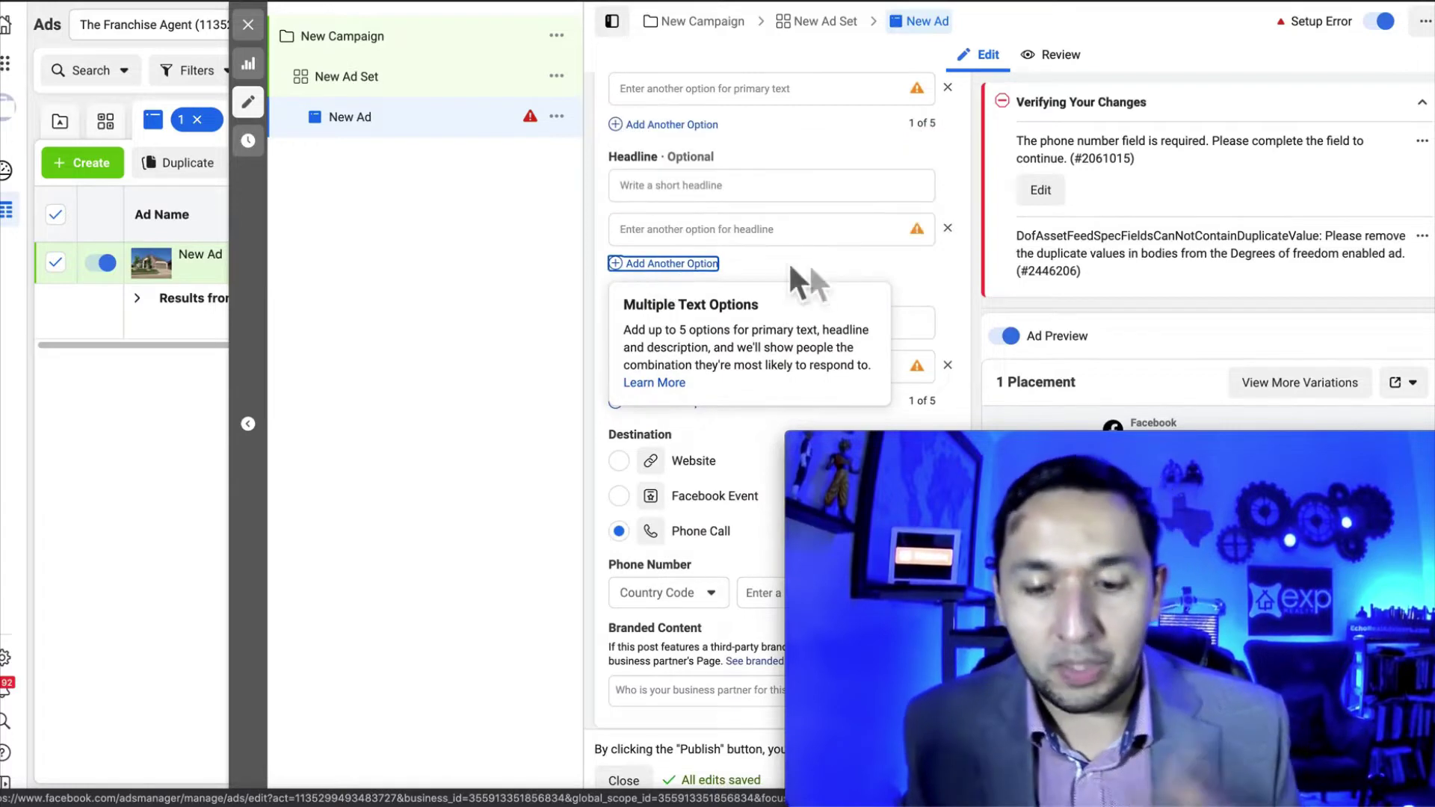
scroll(814, 266, up, 3)
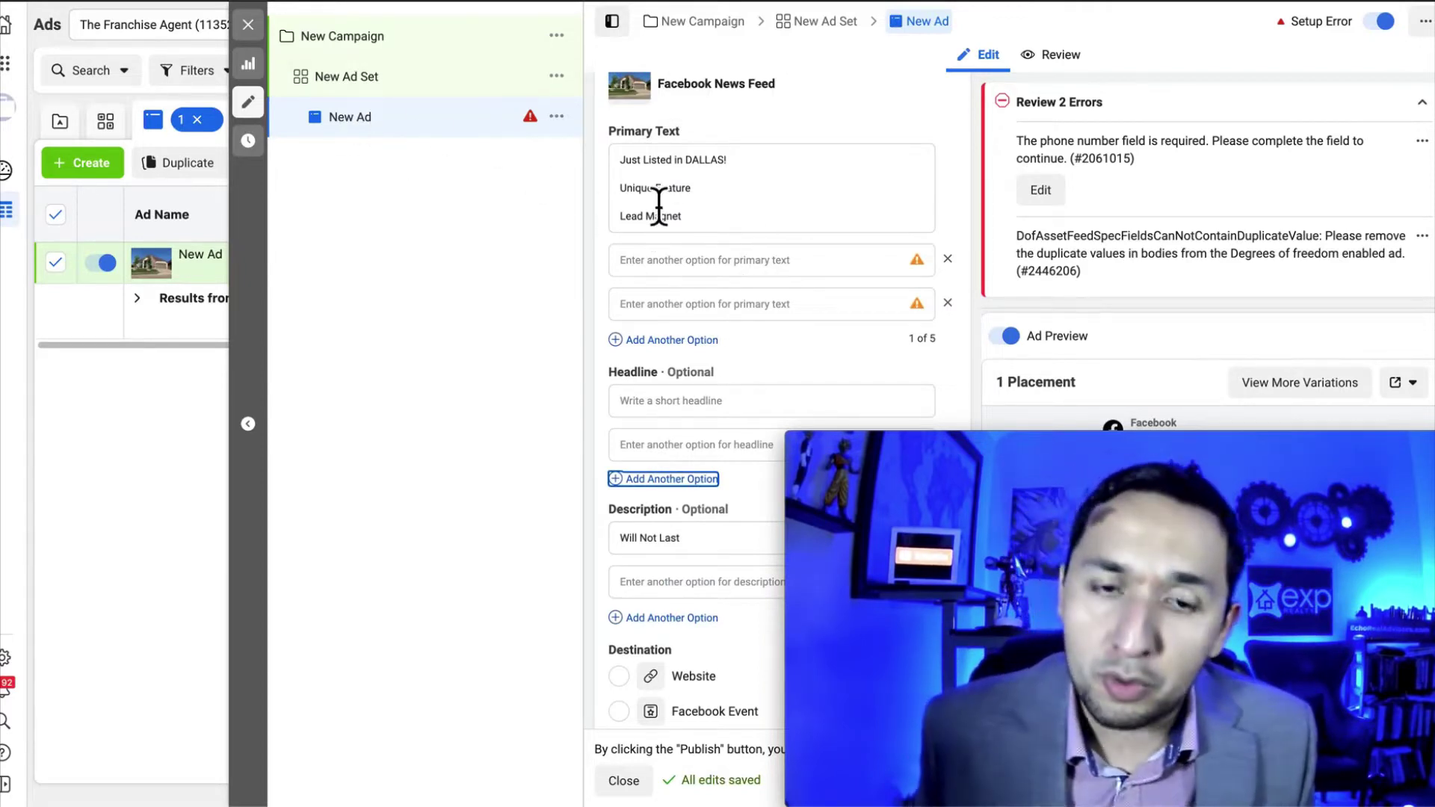
scroll(714, 319, down, 3)
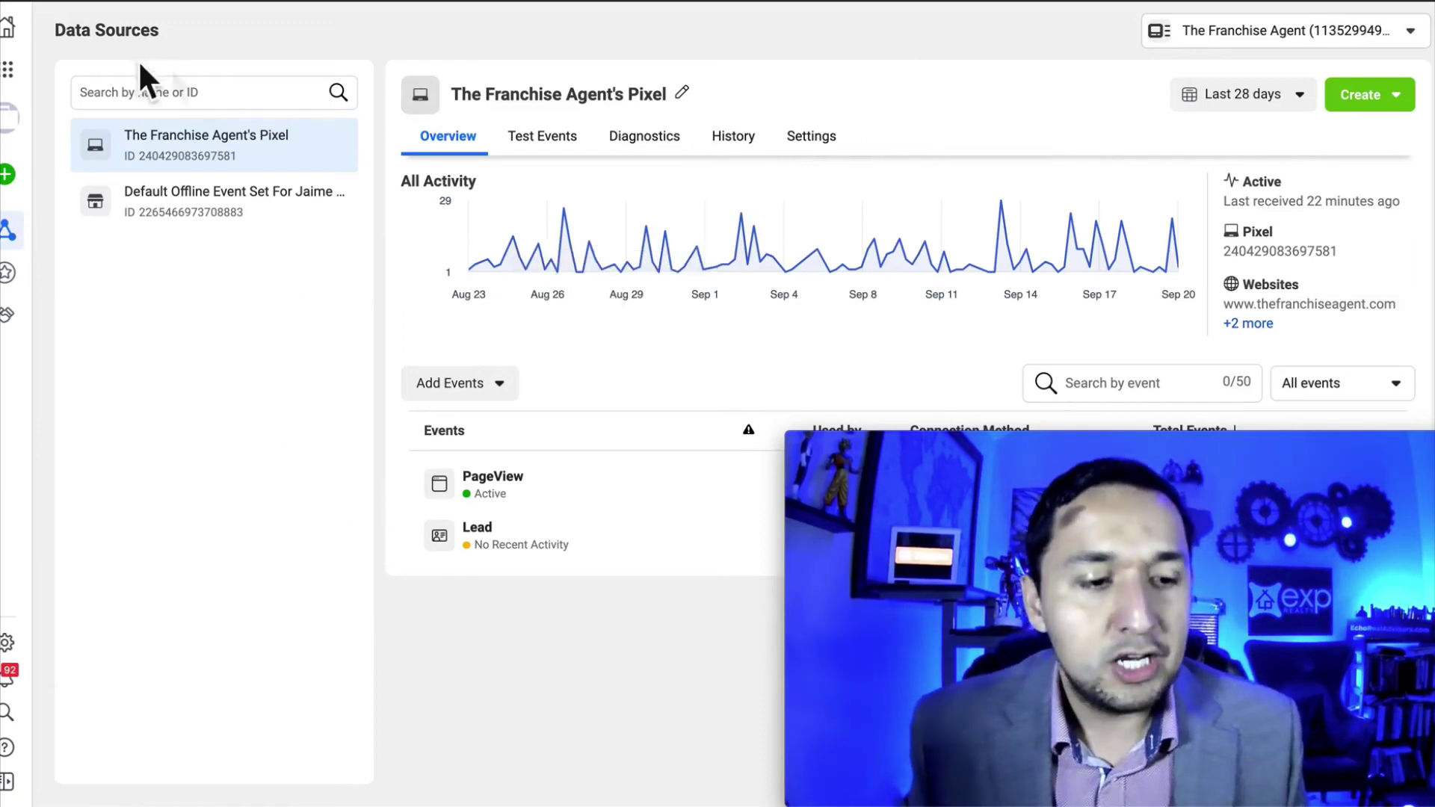
Bring up the Business Tools menu from the left-rail grid icon.
click(7, 69)
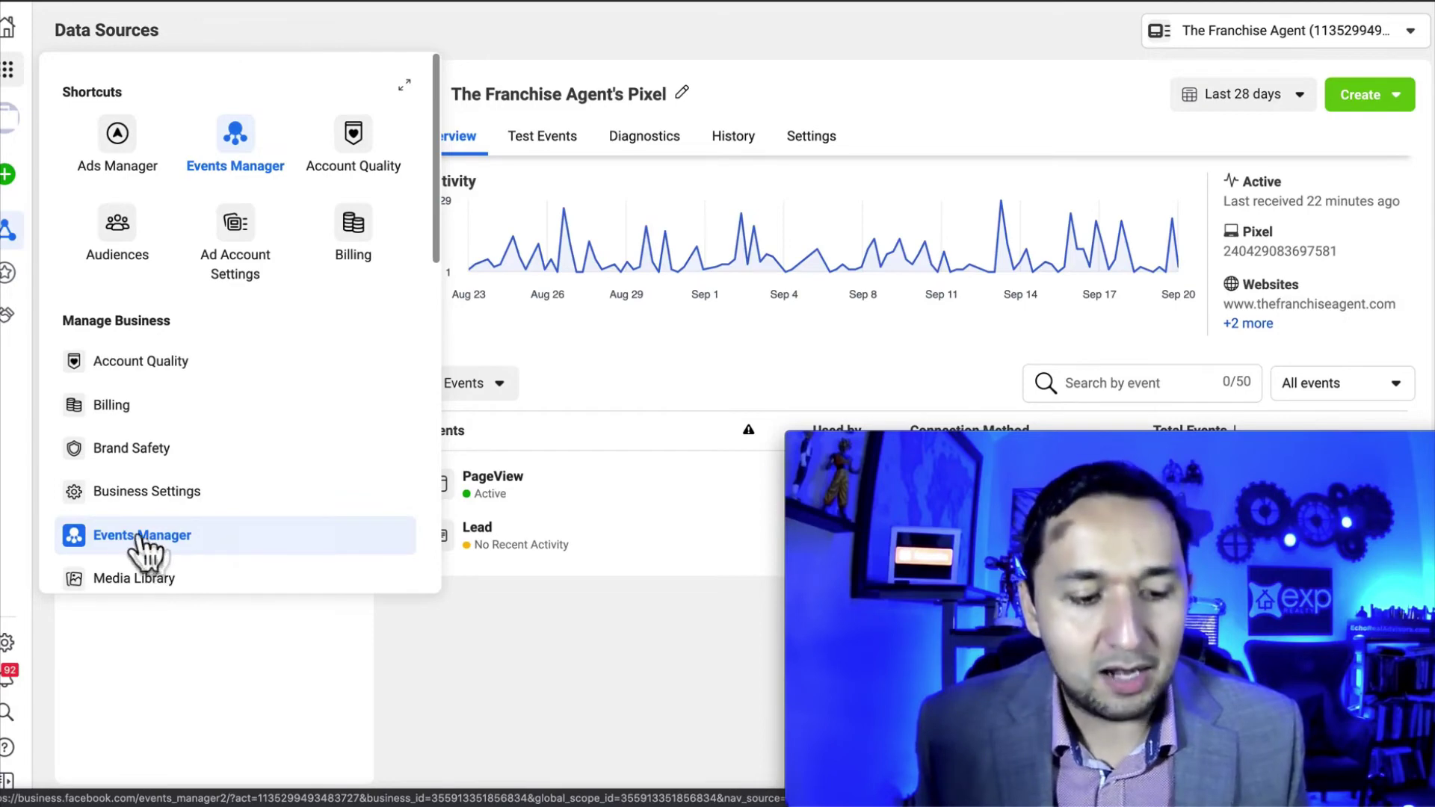
Close the Business Tools list and bring up the Add Events options on the pixel overview.
click(504, 685)
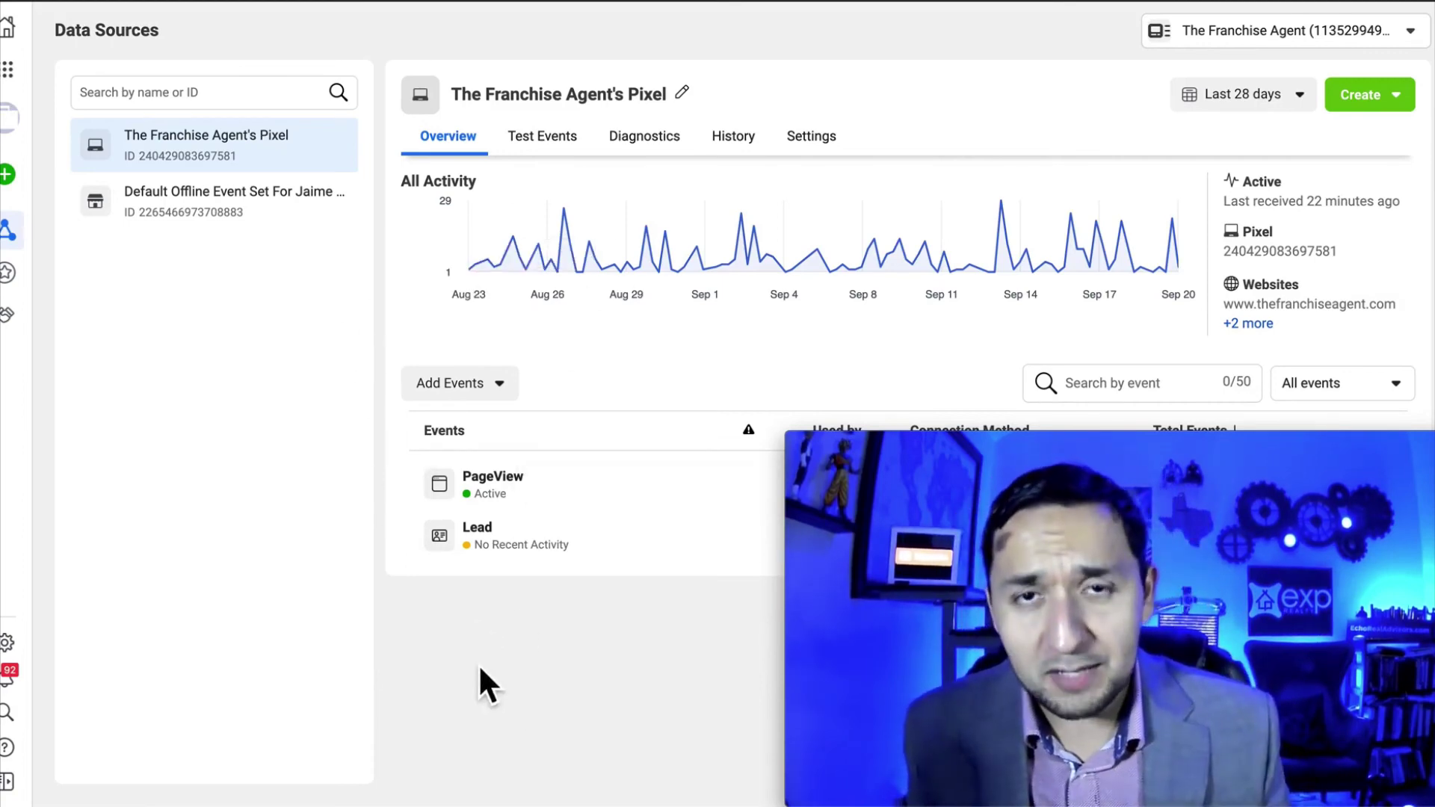
click(465, 388)
Start a manual pixel install for a new website, copy the base code, then close the dialog.
click(480, 587)
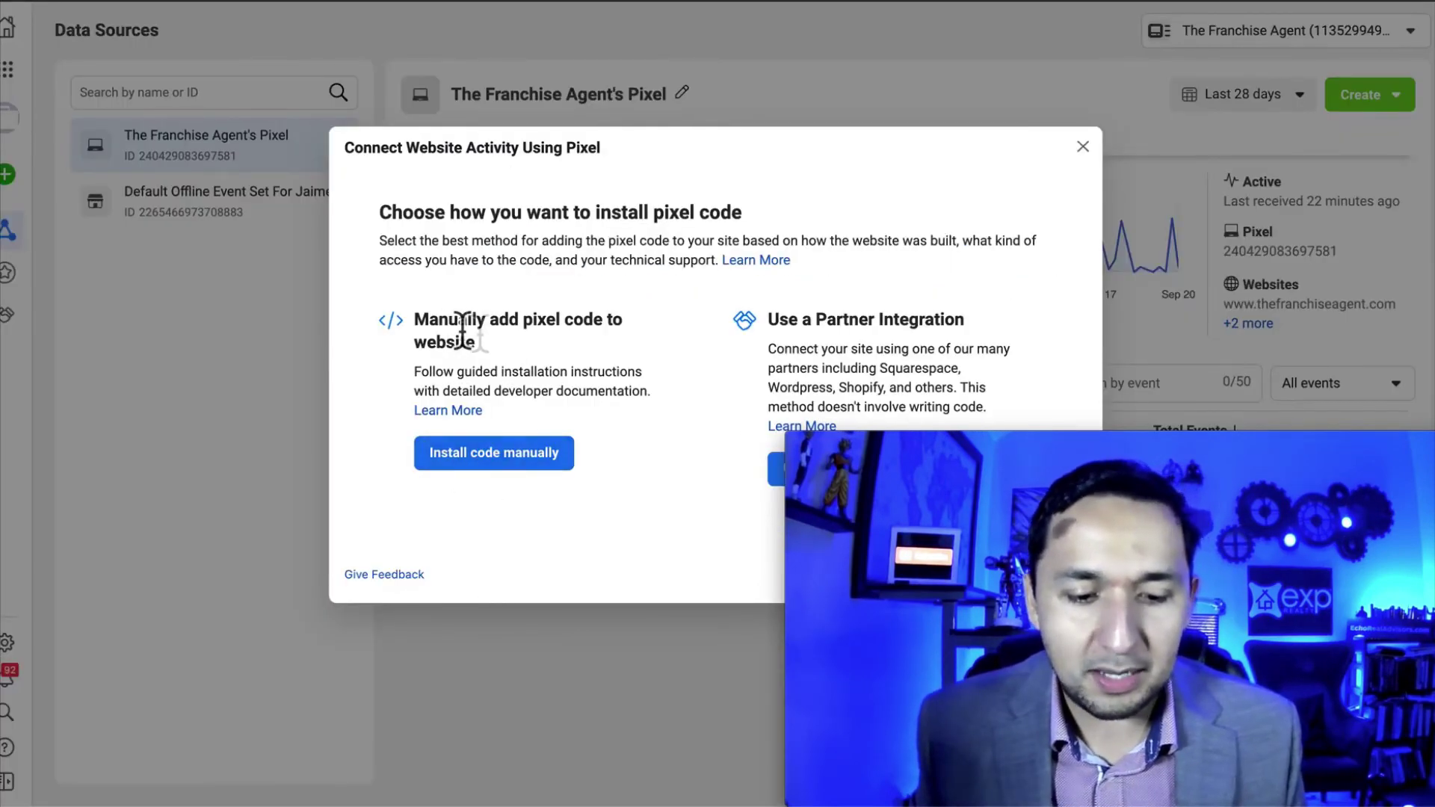
click(464, 458)
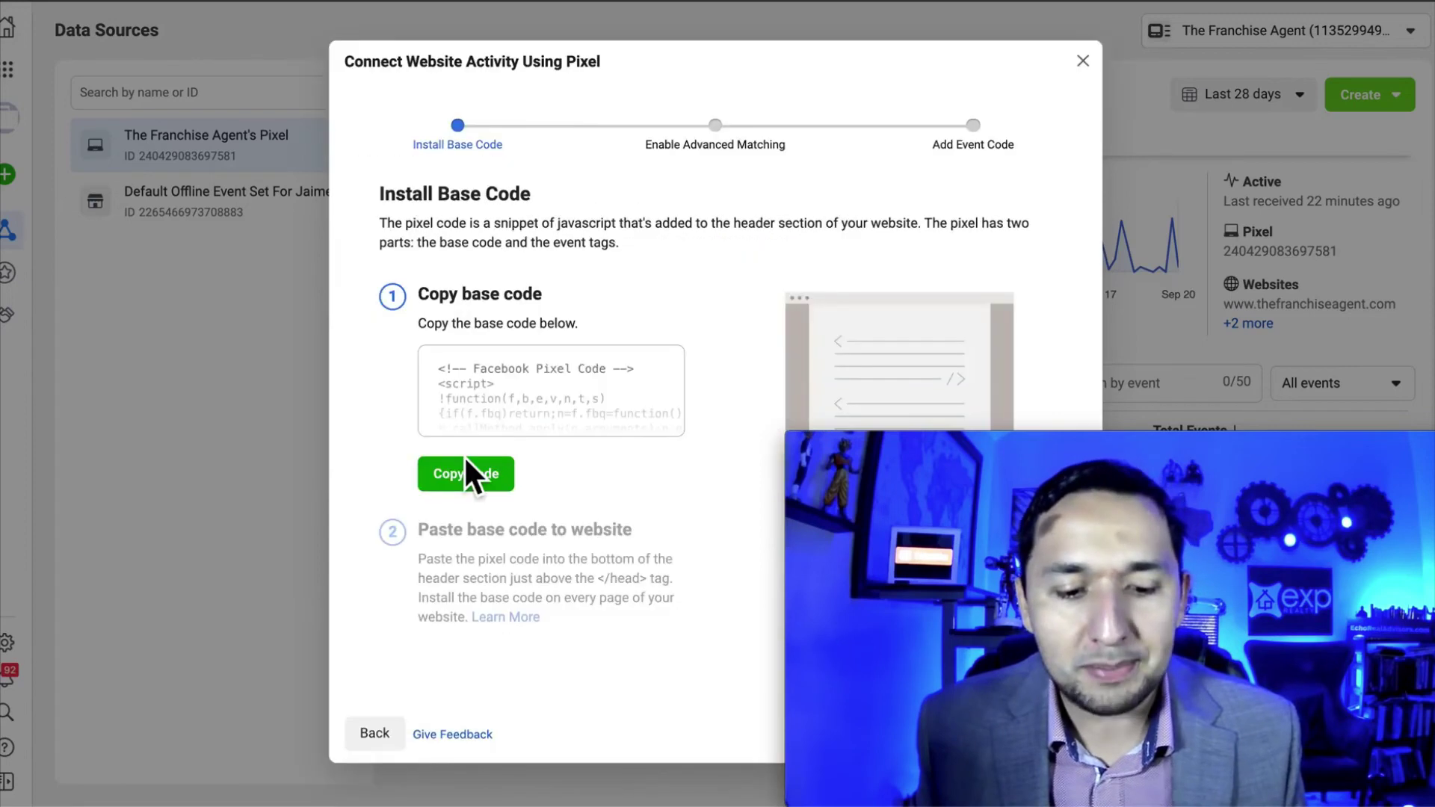
click(467, 474)
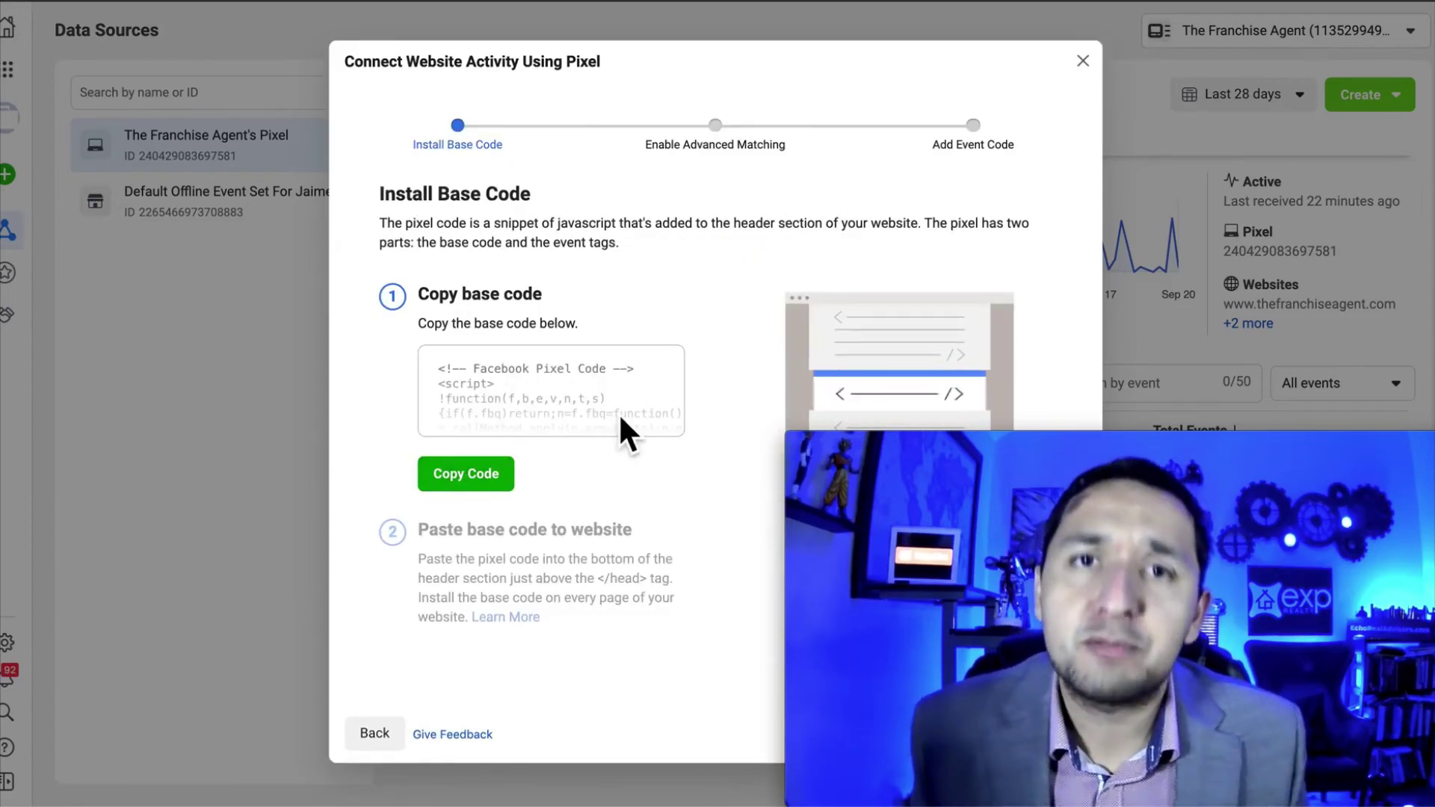
click(1084, 64)
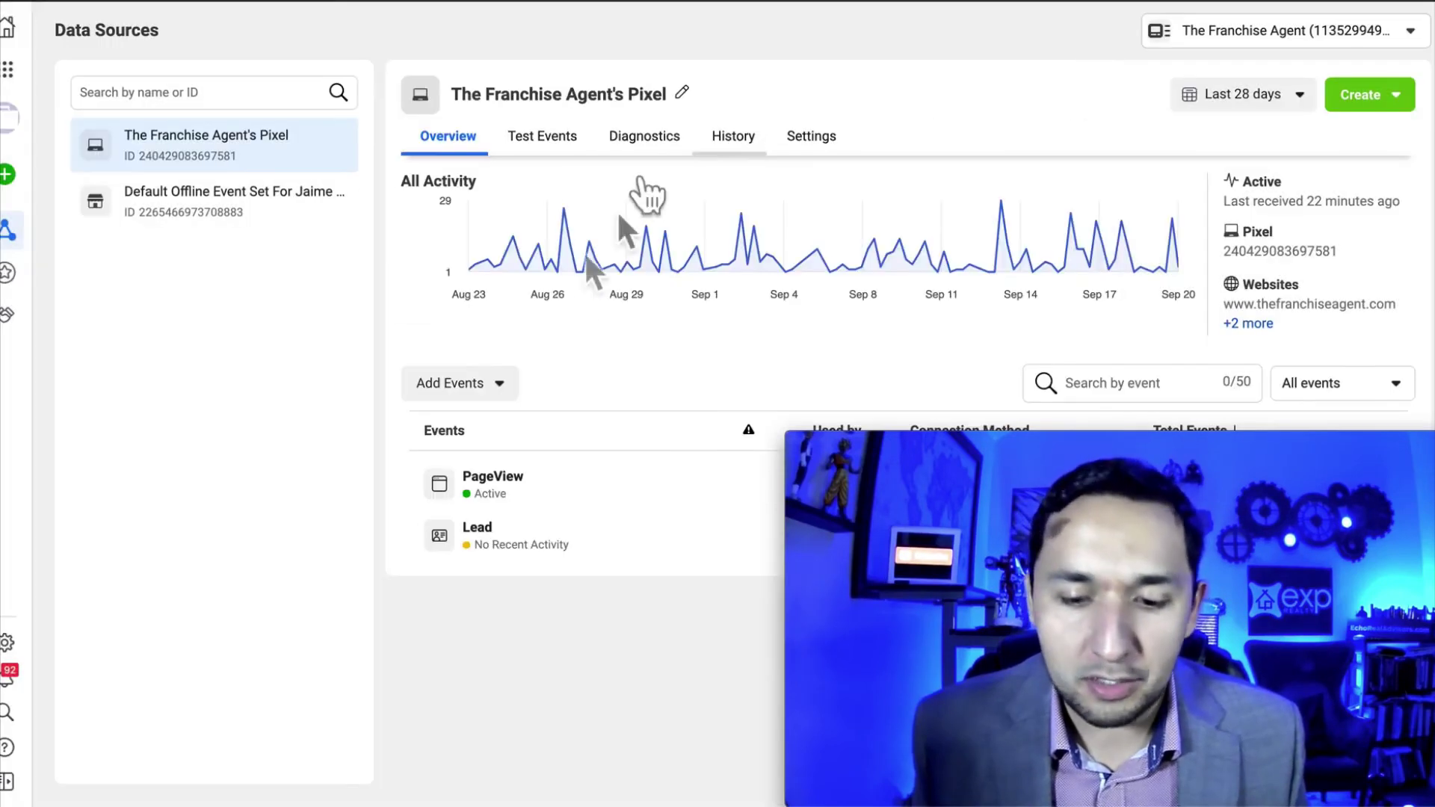
Redo Add Events > From a New Website with manual install and copy the base code again.
click(464, 404)
click(503, 591)
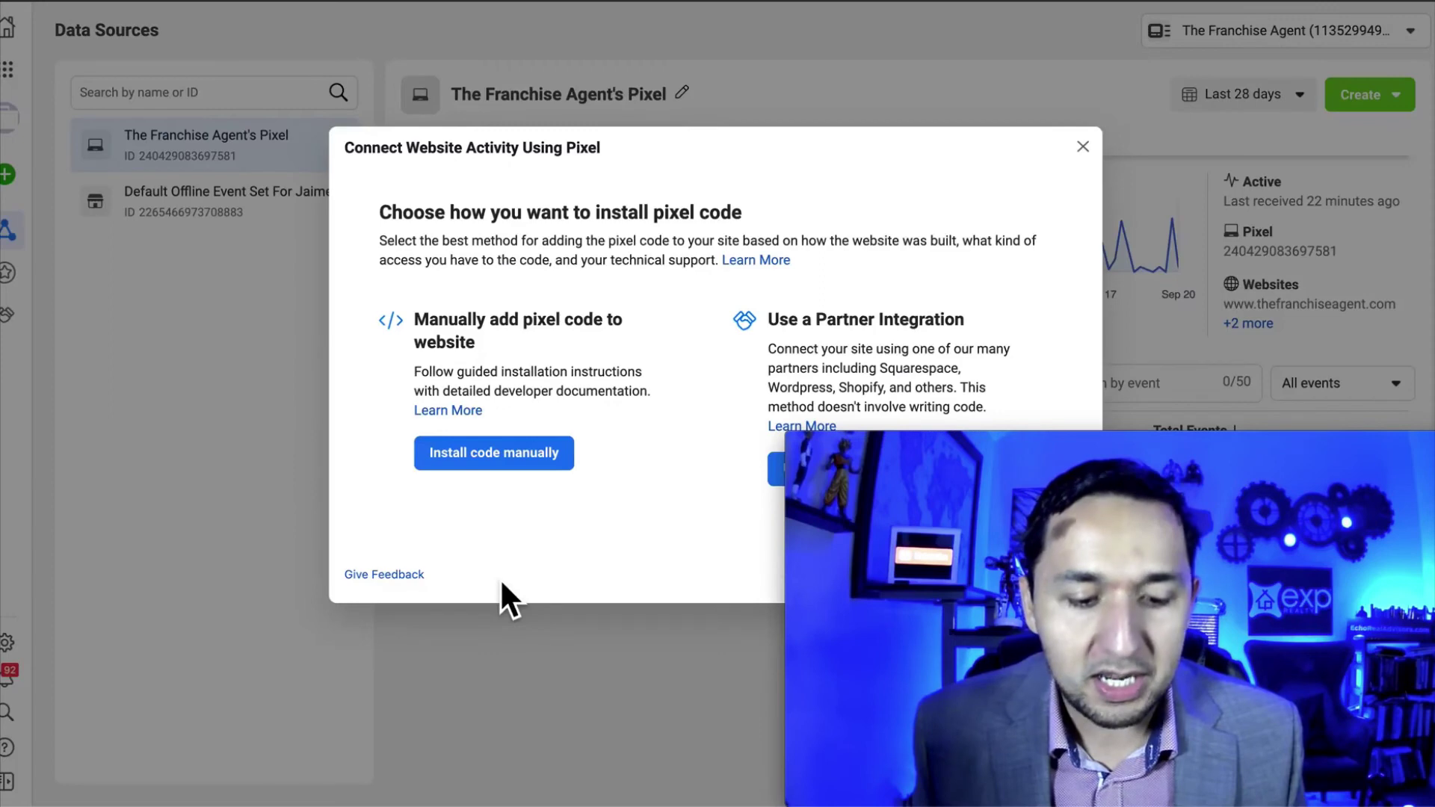
click(484, 457)
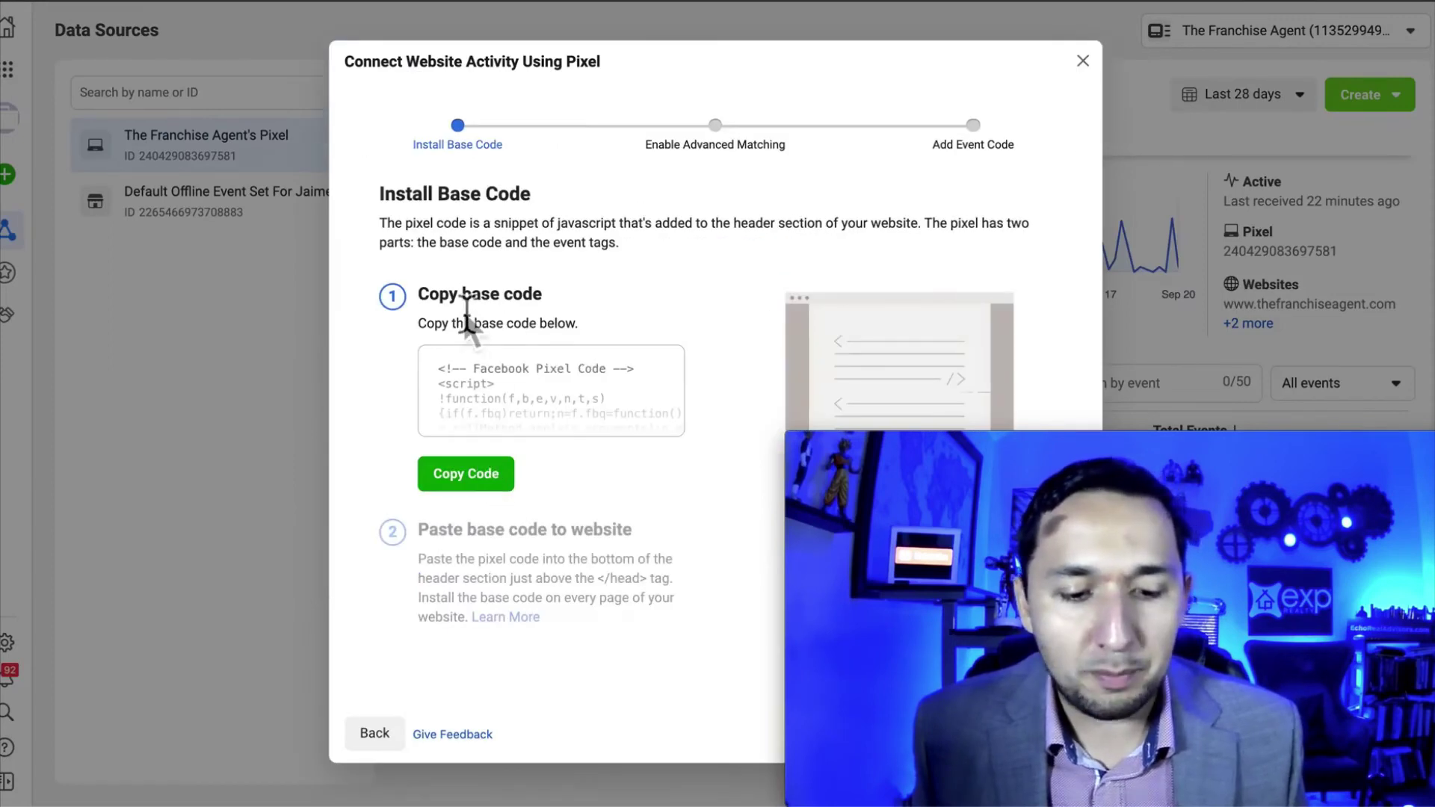
click(469, 479)
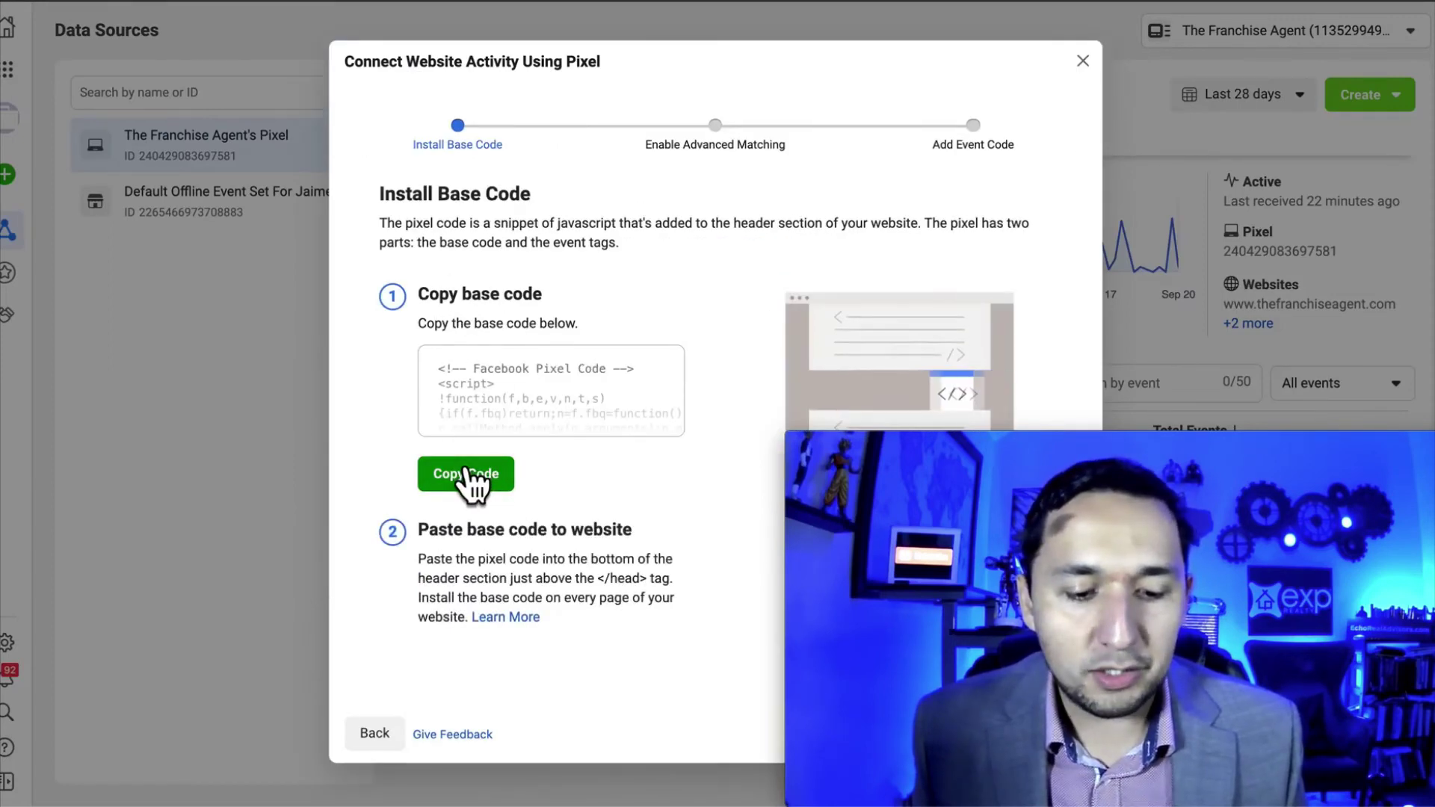